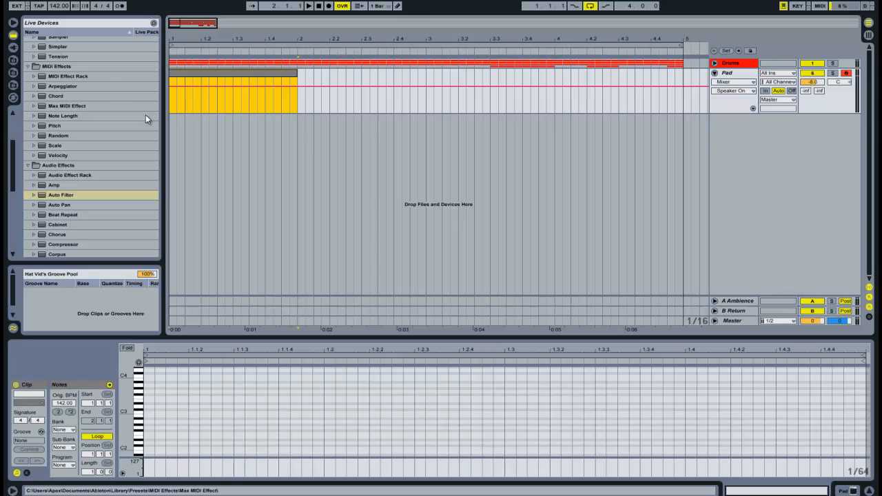
Audition the Pad track's sound with a few played notes, and play the arrangement from bar 1.
click(170, 97)
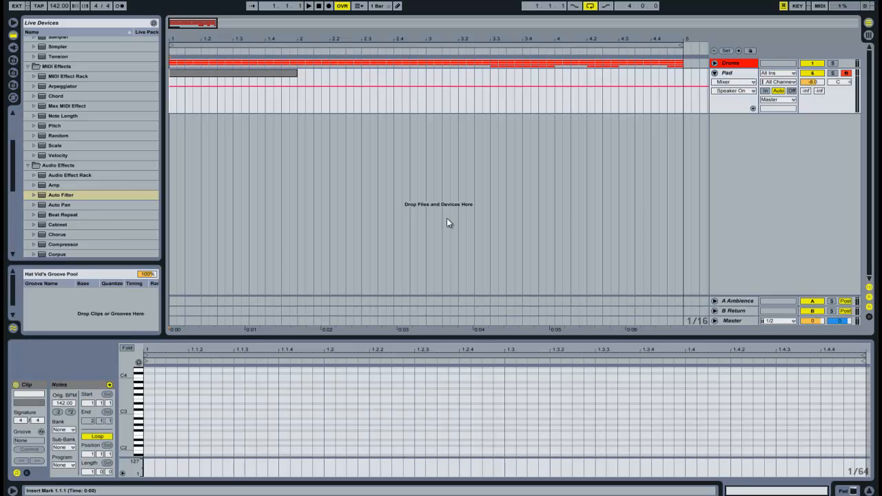
key(a)
key(d)
key(h)
key(a)
key(space)
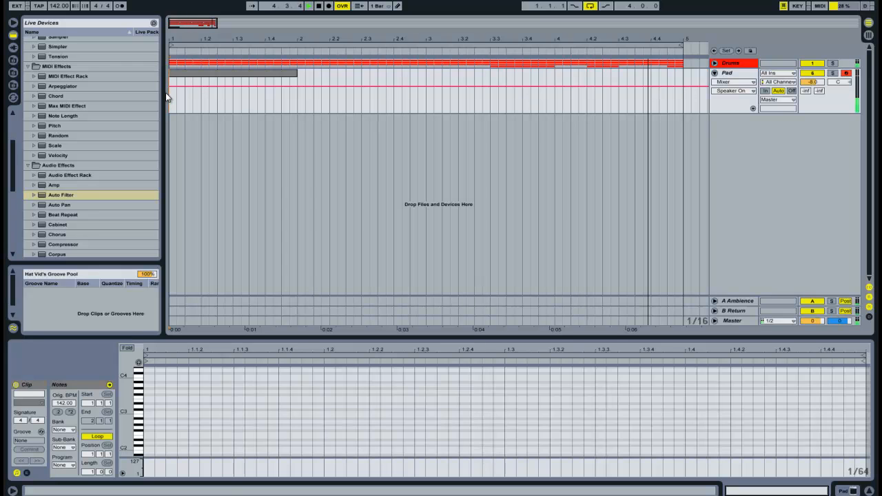
key(space)
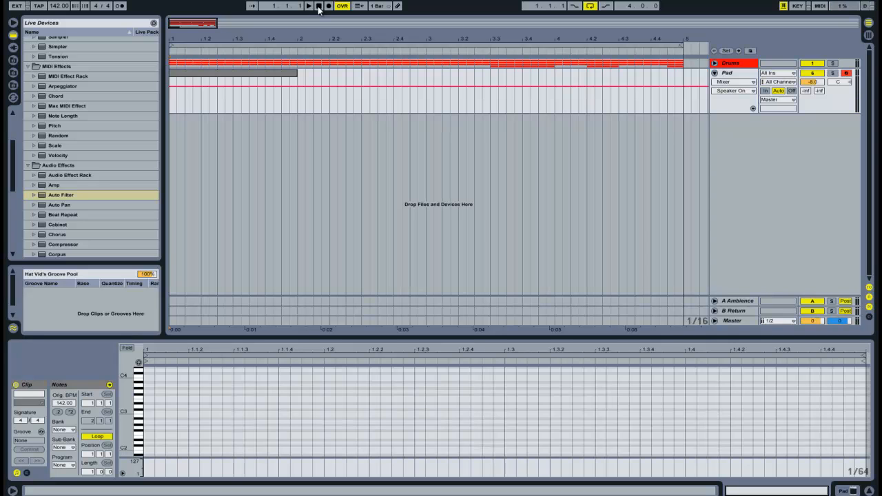
Open the Massive synth editor on the Pad track and start a new sound.
click(725, 73)
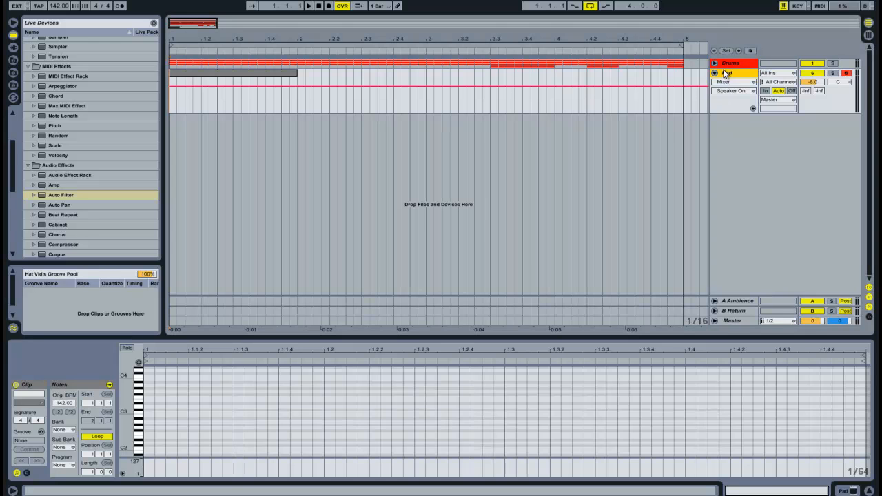
double_click(725, 73)
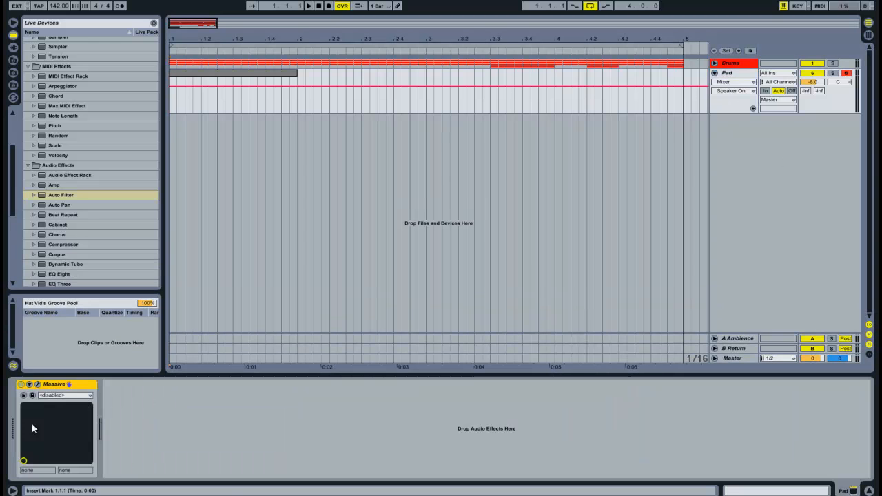
click(38, 385)
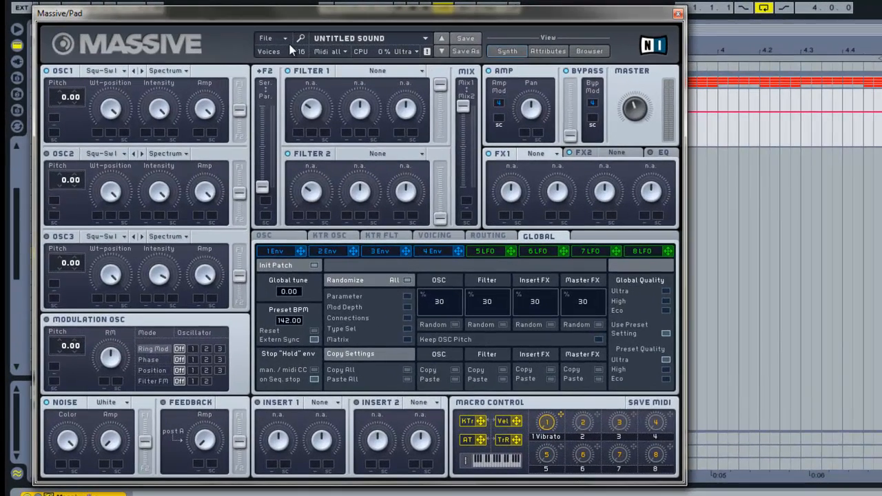
click(282, 36)
click(276, 50)
Examine oscillator 1's wavetable and mode choices, the modulation oscillator, the LFO 5 and envelope 1 pages, and the FX1 effects.
click(114, 71)
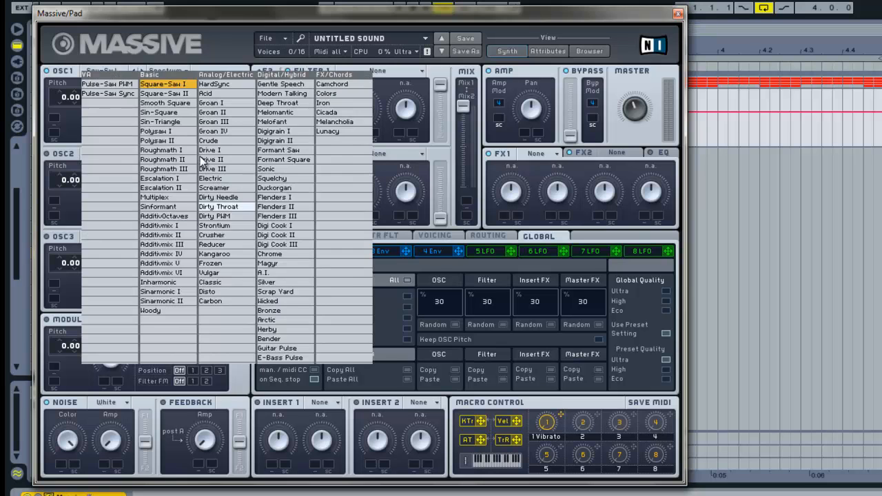
click(163, 84)
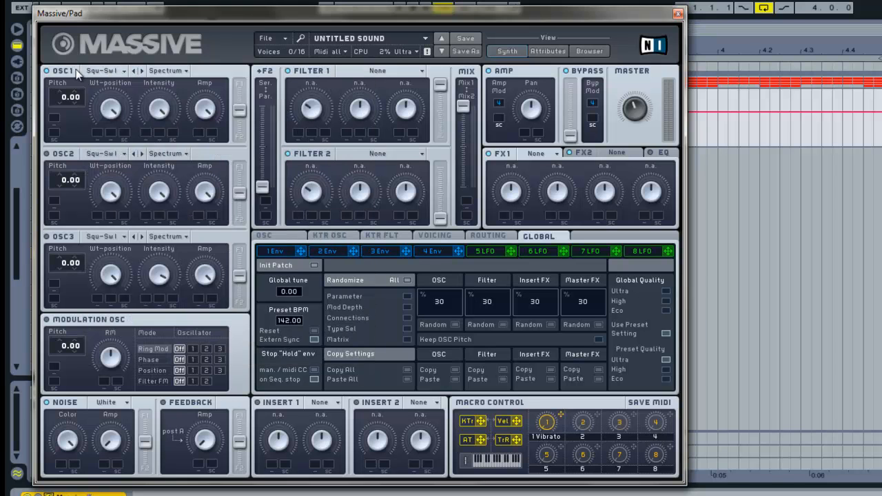
click(169, 72)
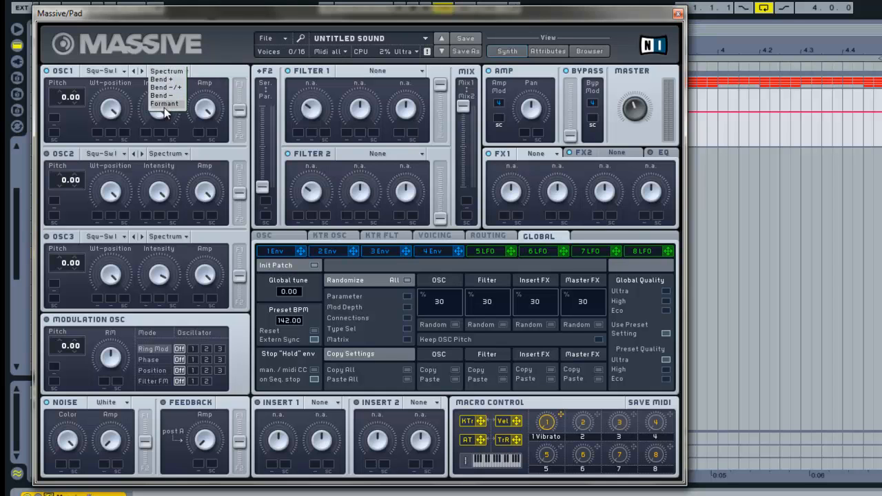
click(164, 73)
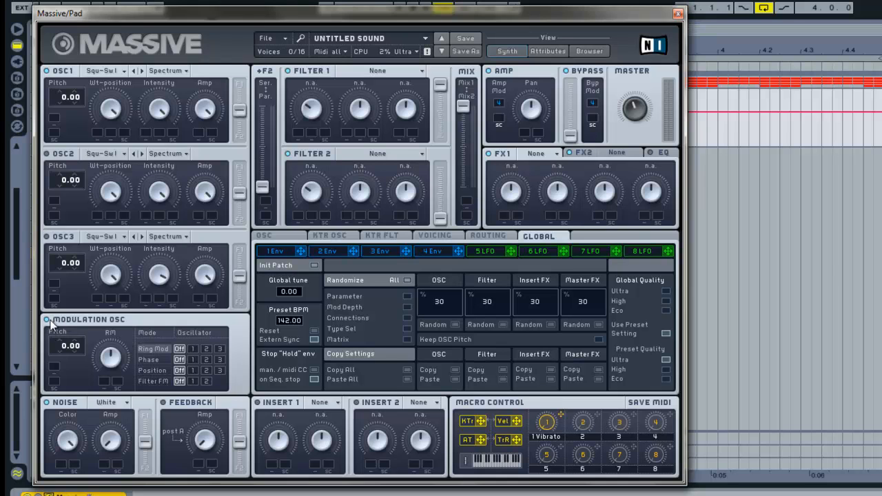
click(206, 360)
click(178, 359)
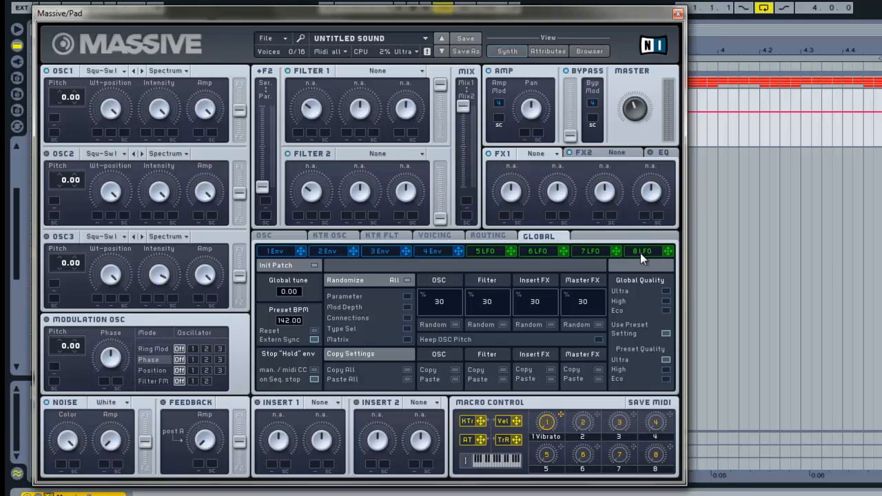
click(493, 254)
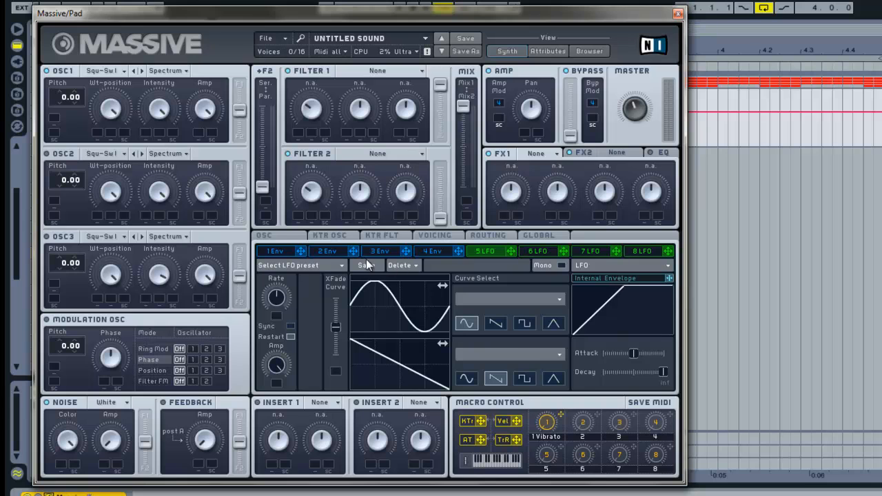
click(283, 254)
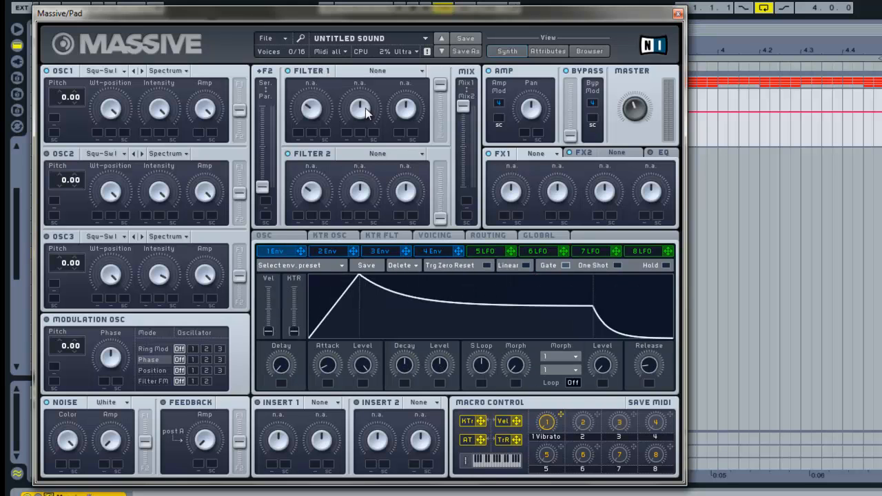
click(521, 153)
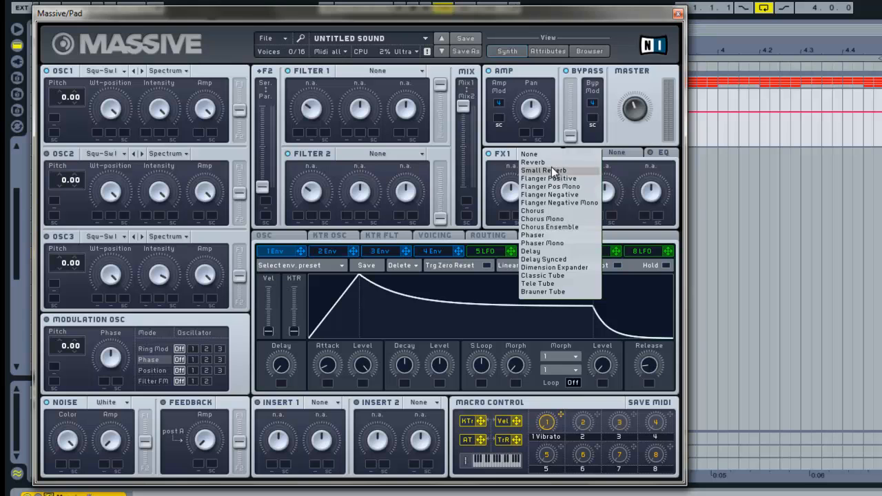
click(384, 17)
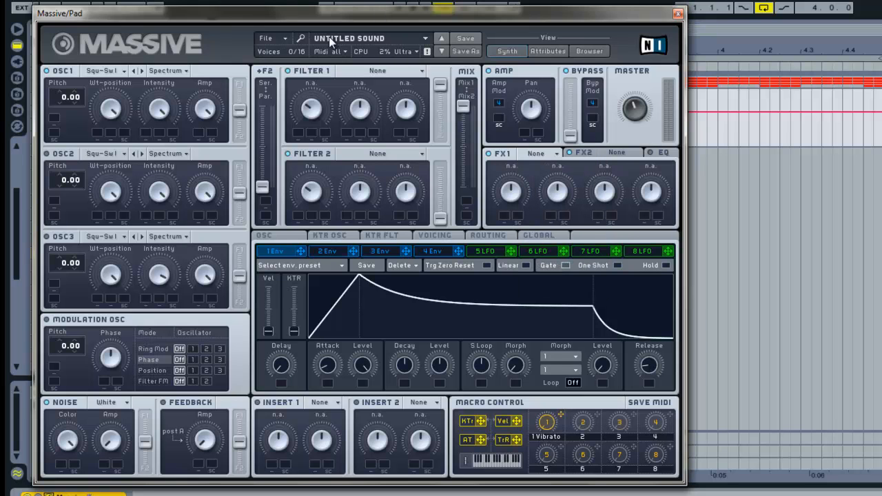
Lengthen the attack of envelope 4 slightly.
click(434, 252)
drag(340, 305, 344, 247)
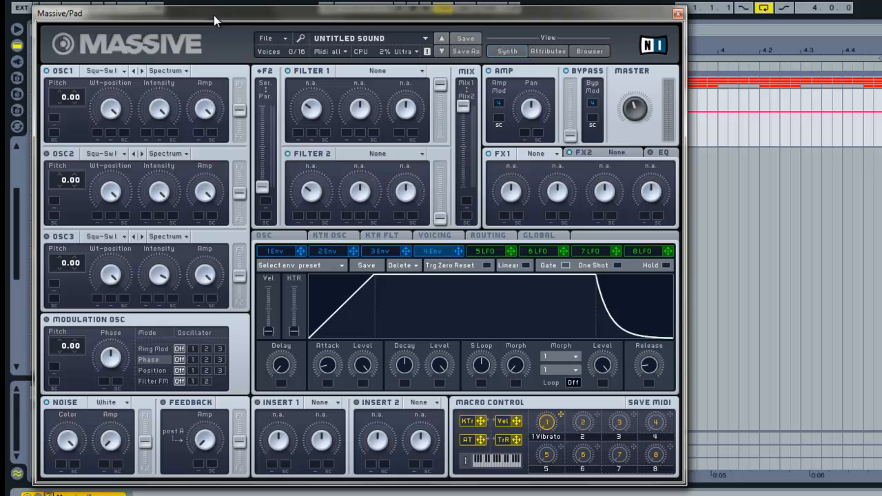
Try the Melofant wavetable on oscillator 1, return to Square-Saw I, and reduce its Wt-position and Intensity to around the middle.
click(120, 72)
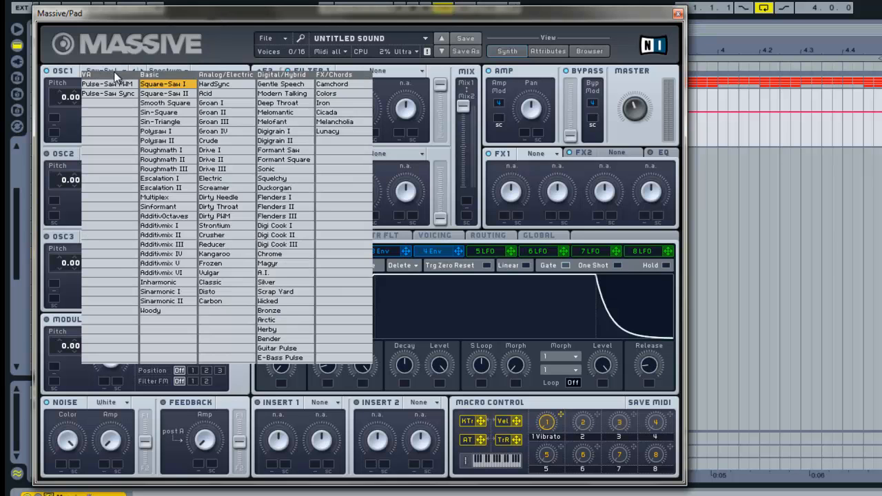
click(275, 122)
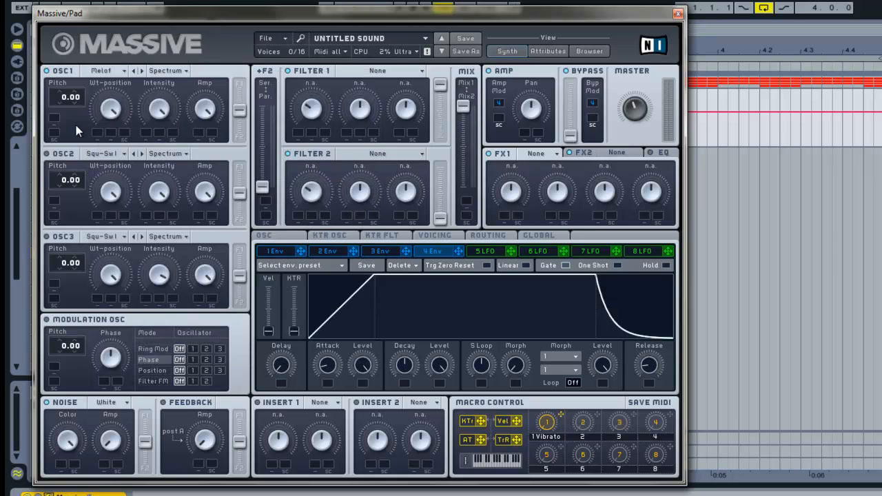
click(116, 71)
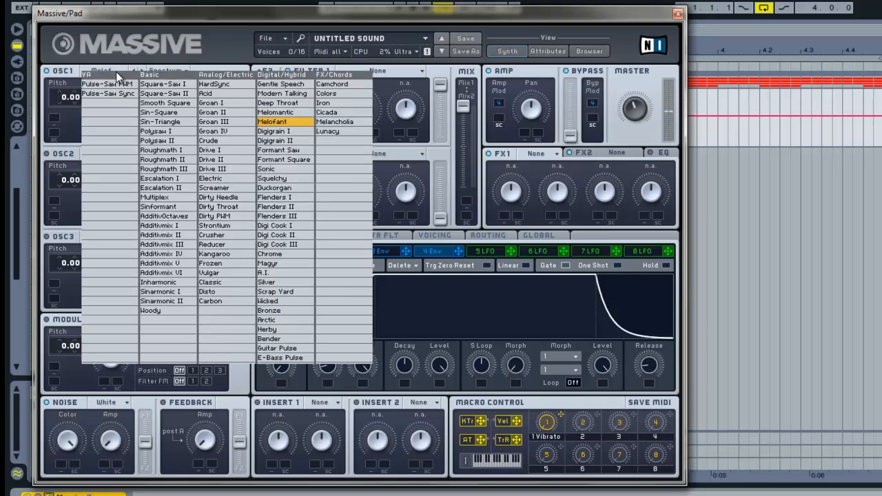
click(153, 84)
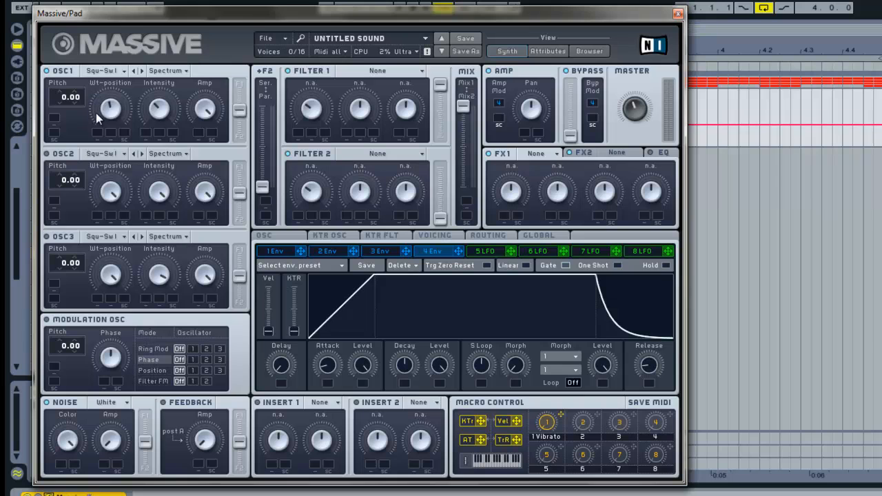
Modulate oscillator 1's Wt-position with LFO 5 and move the LFO's XFade Curve fully toward the sine wave.
click(492, 252)
drag(509, 253, 95, 100)
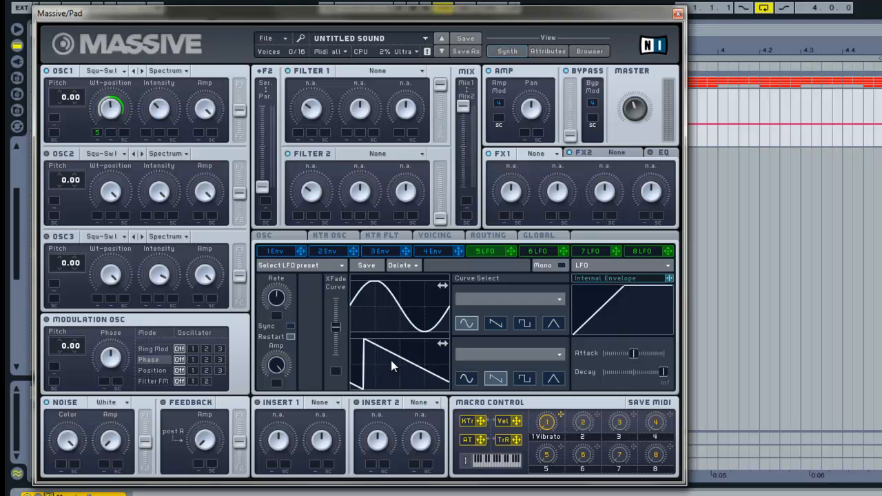
drag(342, 325, 337, 282)
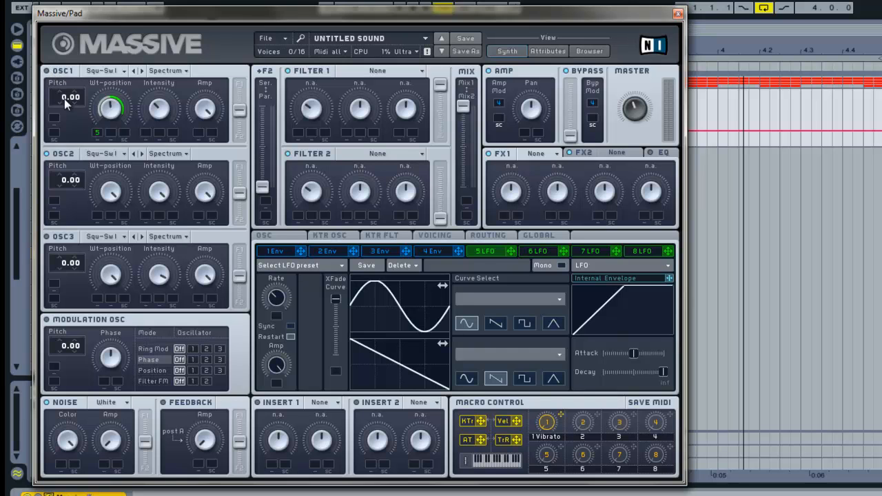
Enable oscillator 2 with the Digi Cook II wavetable and modulate its Wt-position with envelope 1.
click(114, 155)
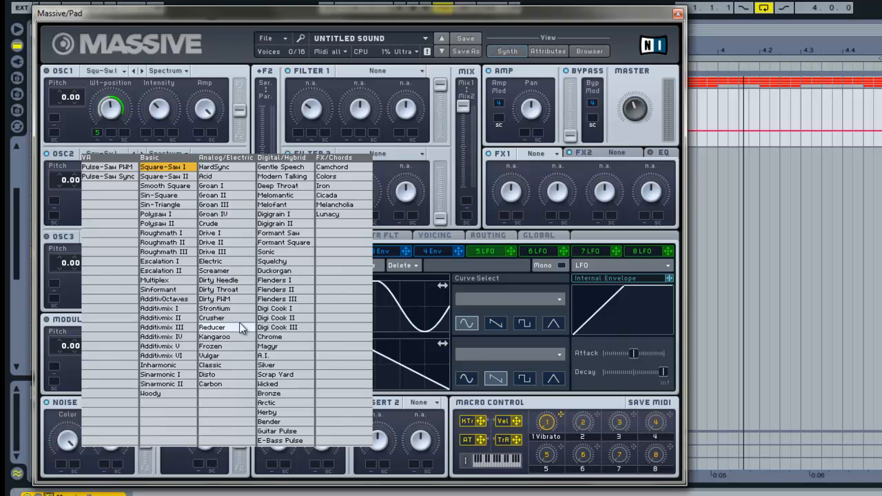
click(273, 318)
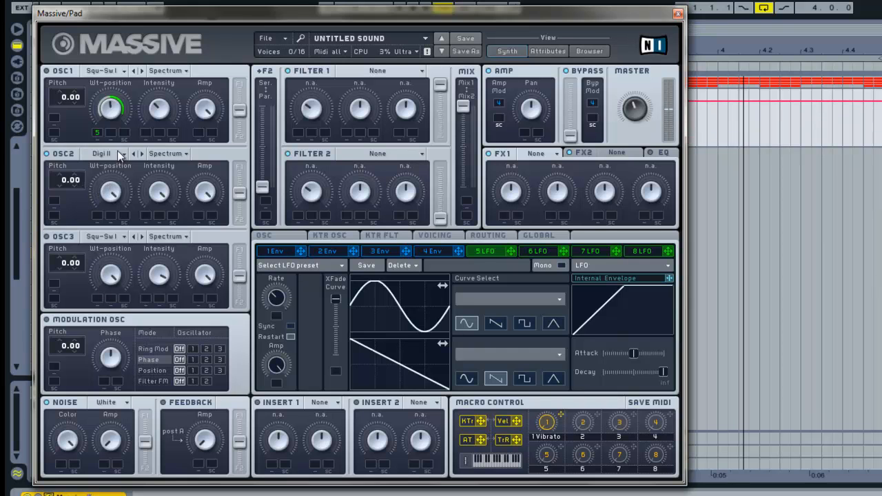
click(280, 252)
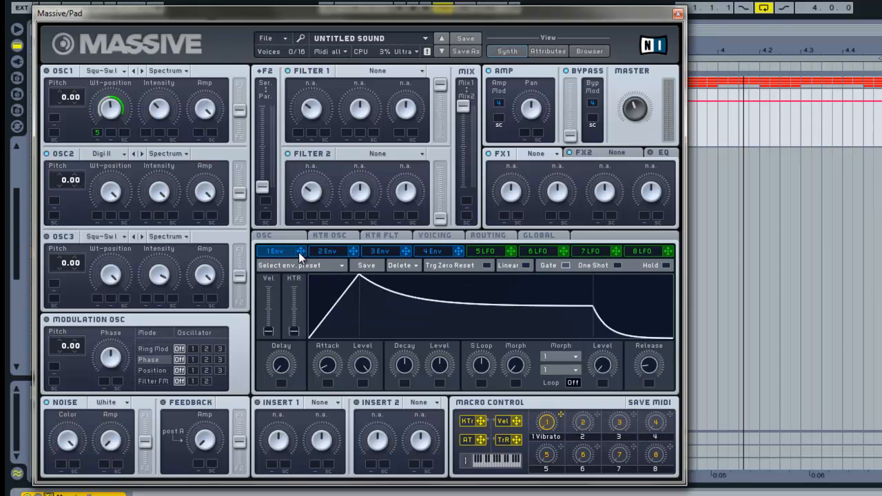
mouse_move(97, 218)
mouse_down()
mouse_move(98, 279)
mouse_move(106, 220)
mouse_up()
Shape envelope 1 with a much longer attack, a lower decay level and a slightly shorter decay.
drag(352, 305, 475, 272)
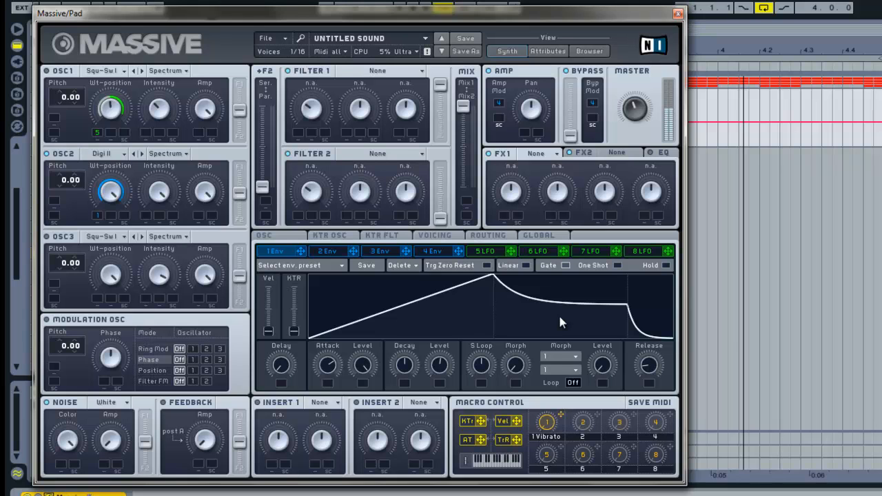
drag(560, 317, 562, 341)
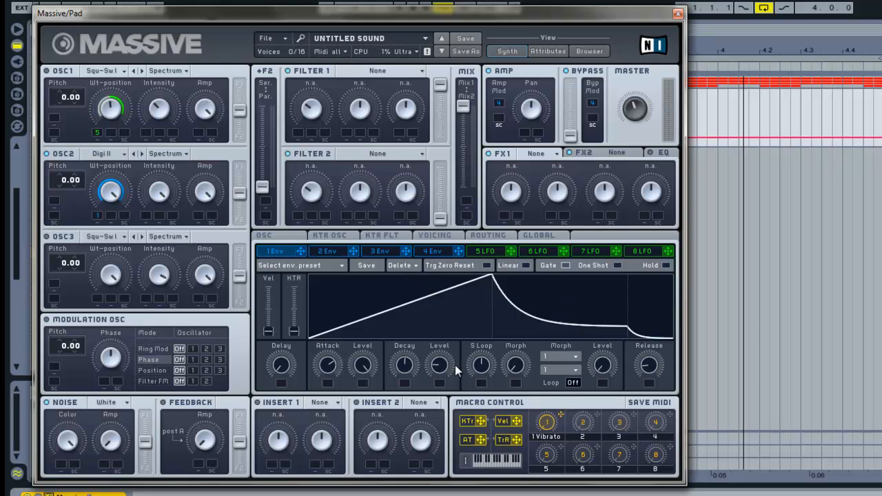
drag(404, 365, 412, 380)
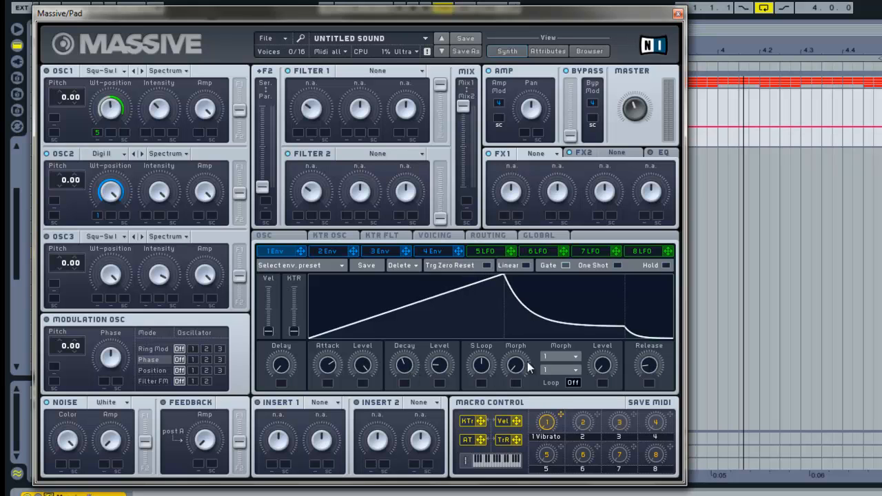
Set envelope 1's loop to inf with morph curves 18 and 12, and raise its Morph amount and sustain-end Level.
drag(572, 383, 589, 174)
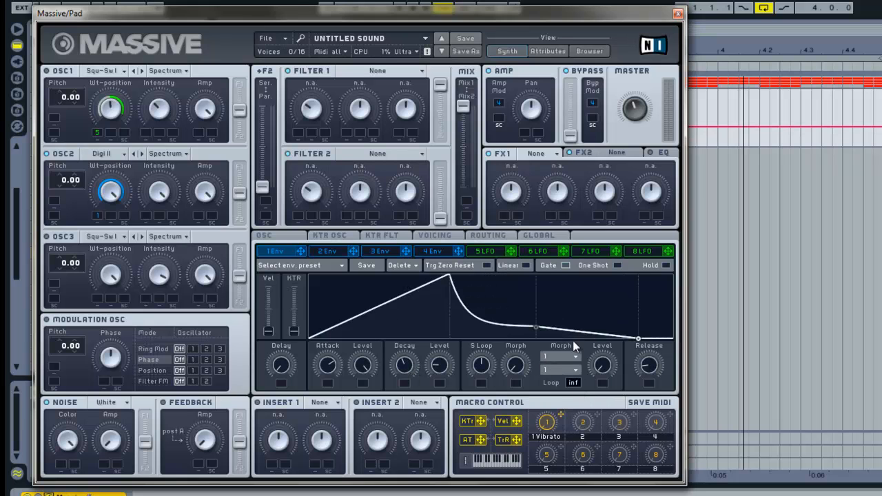
click(565, 357)
click(559, 440)
click(547, 369)
click(549, 370)
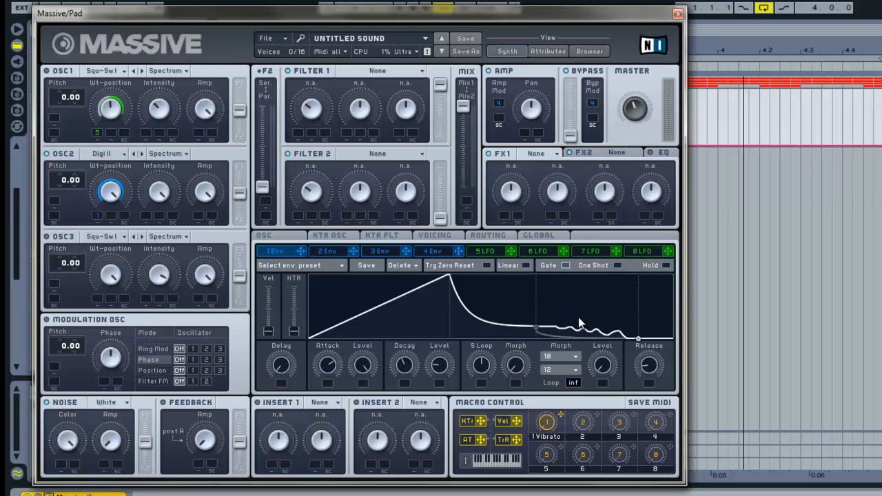
drag(606, 374, 592, 277)
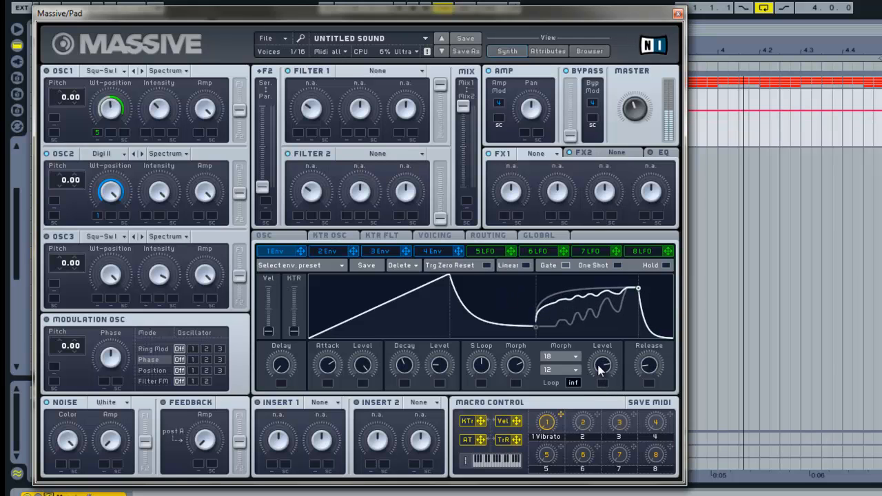
mouse_move(599, 369)
mouse_down()
mouse_move(596, 348)
mouse_move(600, 365)
mouse_up()
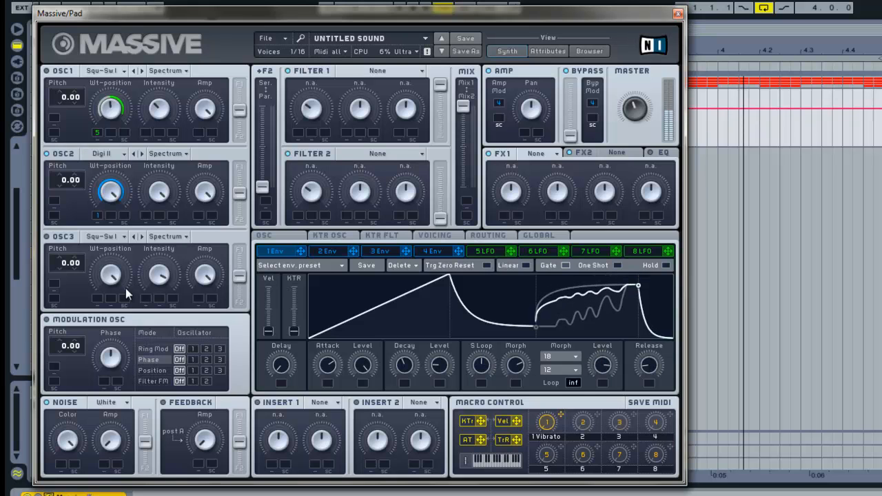
Enable oscillator 3 with the Crude wavetable, set its Wt-position near the middle and lower its pitch.
click(98, 238)
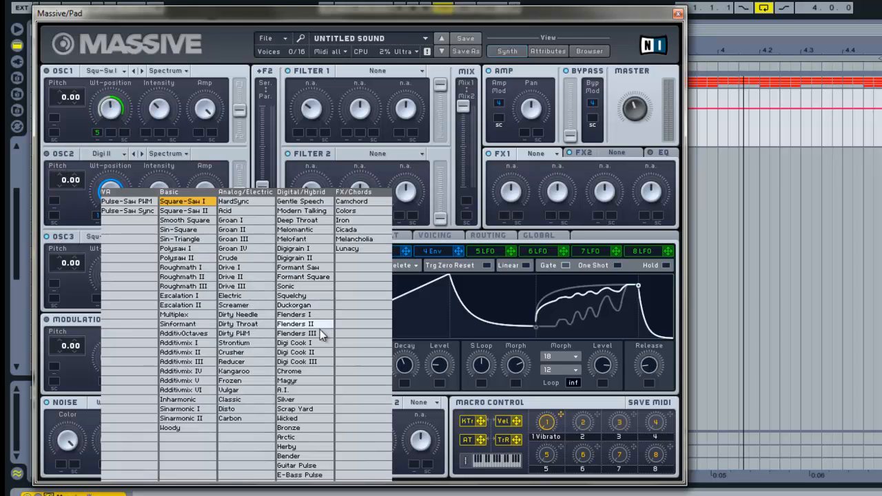
click(228, 257)
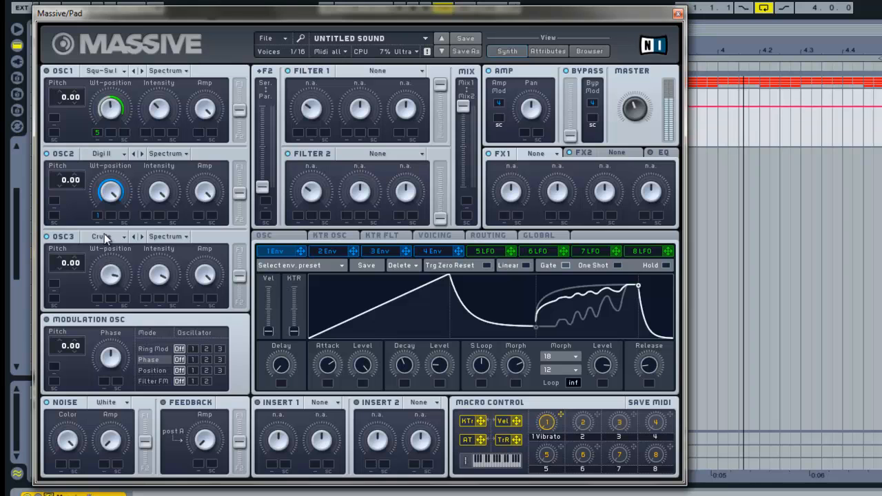
mouse_move(57, 260)
mouse_down()
mouse_move(59, 283)
mouse_move(59, 261)
mouse_up()
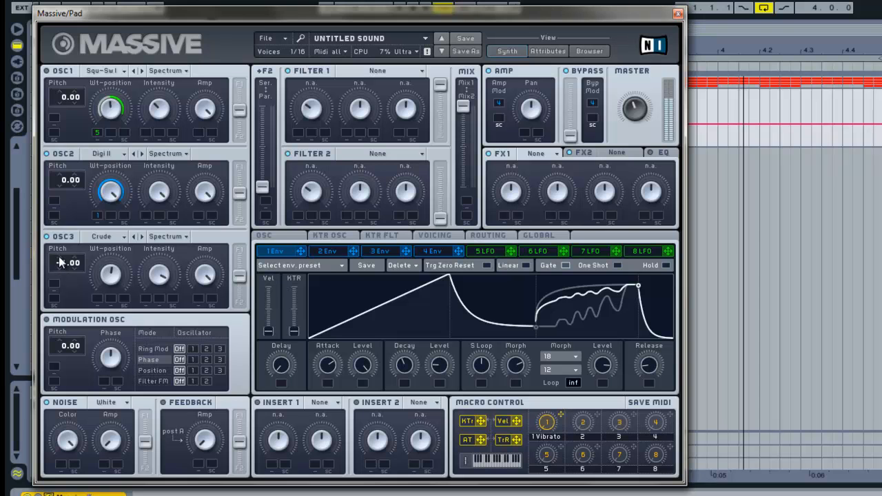
Switch oscillator 3 to the Colors wavetable and modulate its Wt-position with LFO 5.
click(109, 236)
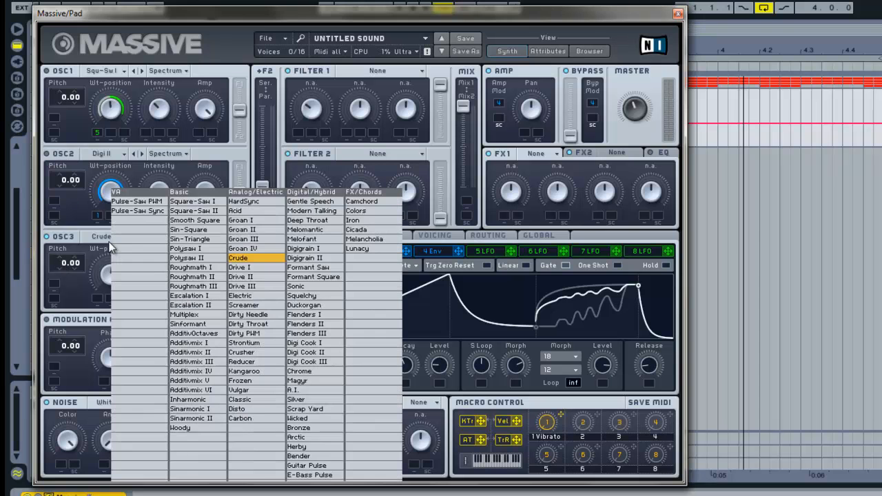
click(364, 211)
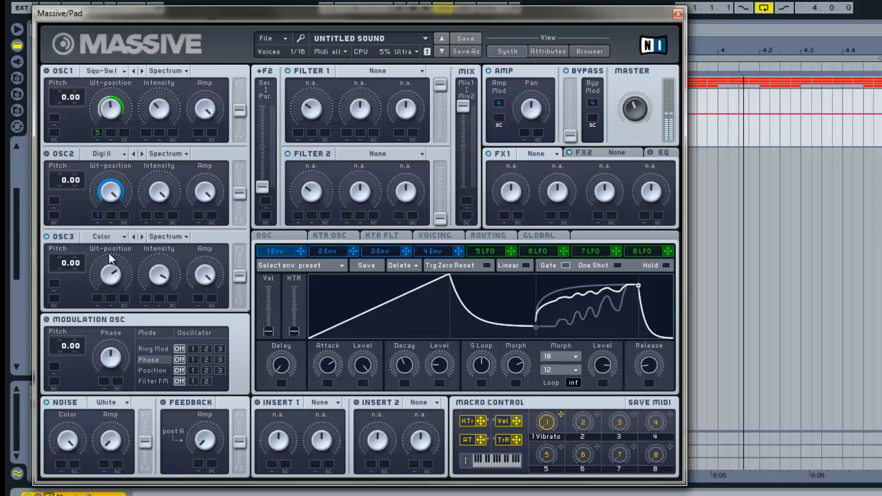
click(475, 253)
drag(511, 251, 97, 298)
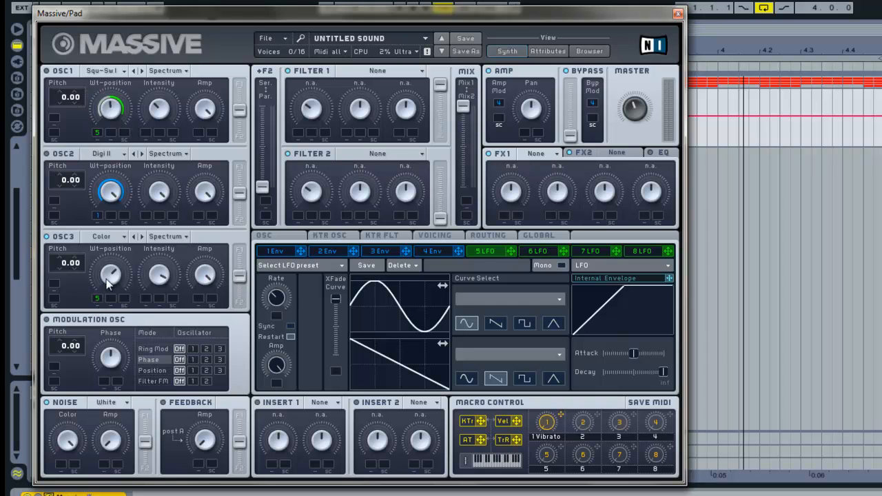
drag(100, 302, 96, 280)
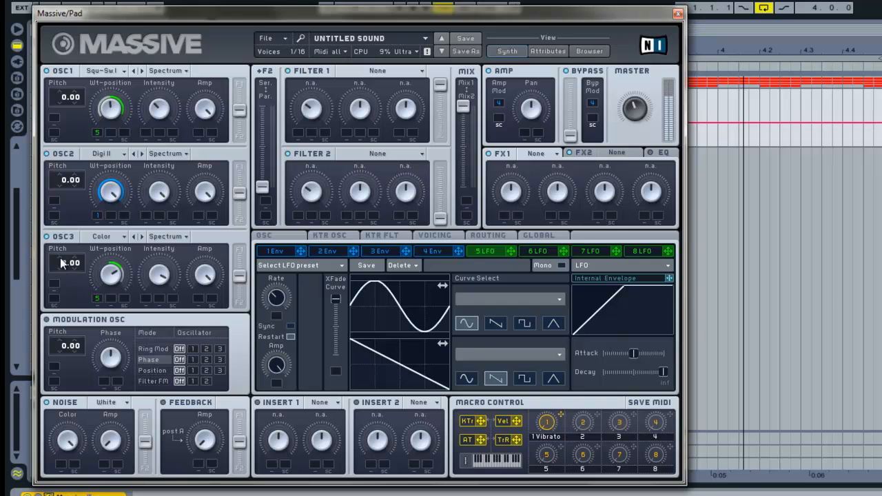
Set the pitch of oscillator 3 to 12.00, oscillator 2 to -0.10 and oscillator 1 to 0.07.
drag(63, 250, 64, 247)
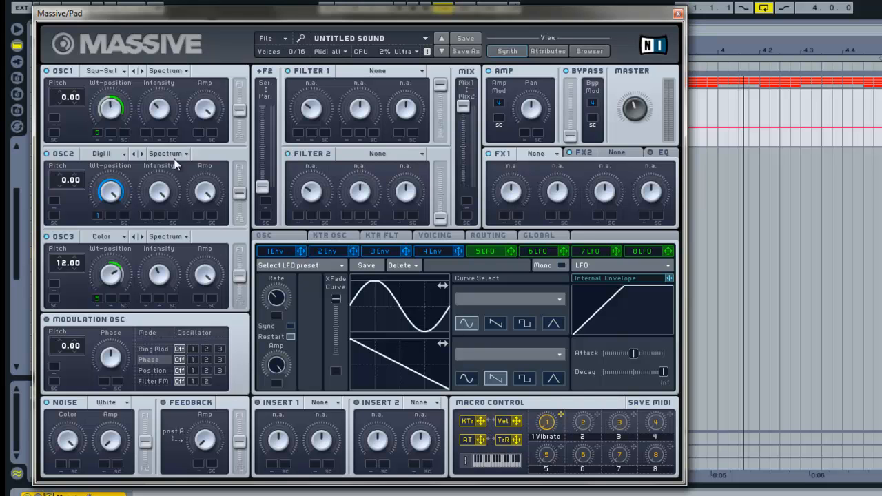
drag(74, 182, 73, 194)
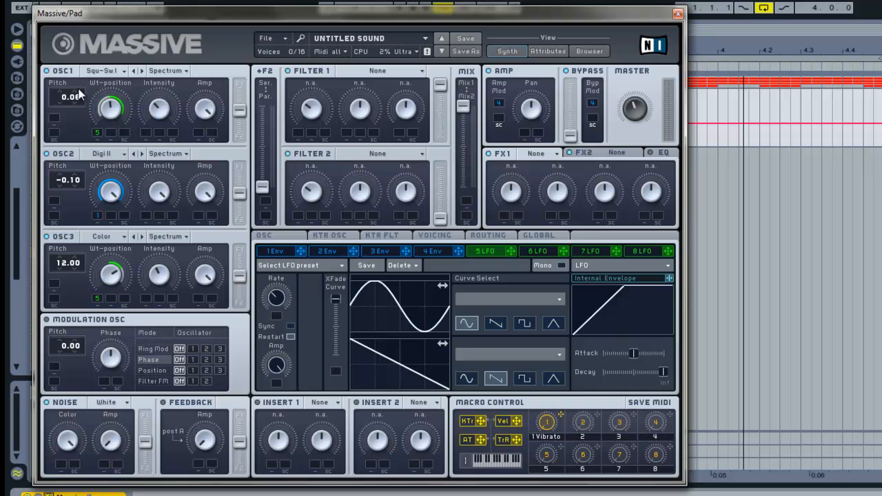
drag(80, 95, 80, 93)
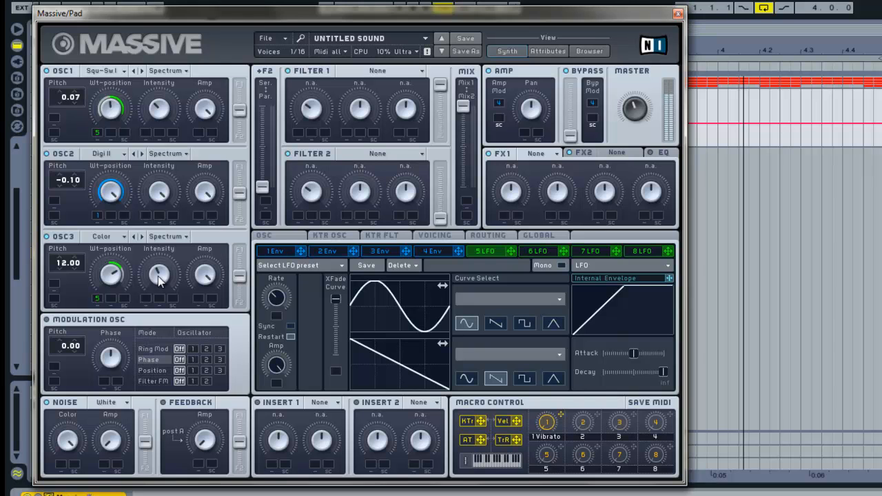
Route the modulation oscillator's Phase mode to oscillator 2 and lower its Phase amount to about a quarter.
click(193, 360)
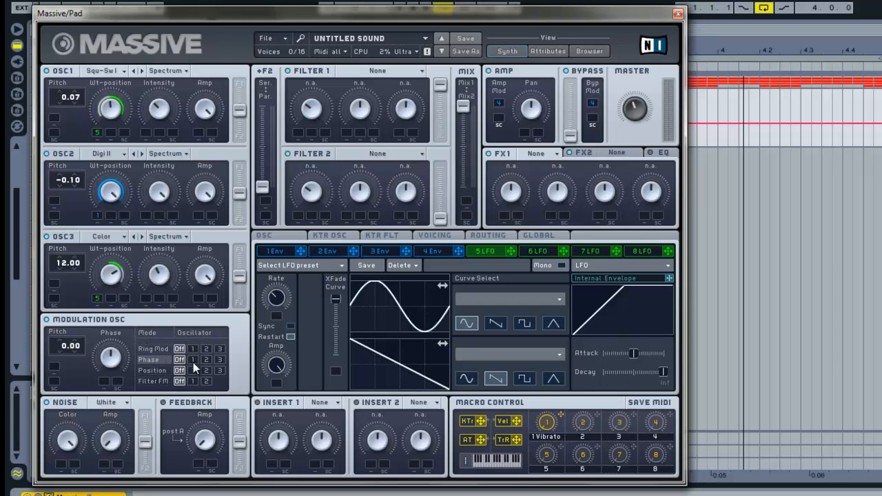
click(206, 360)
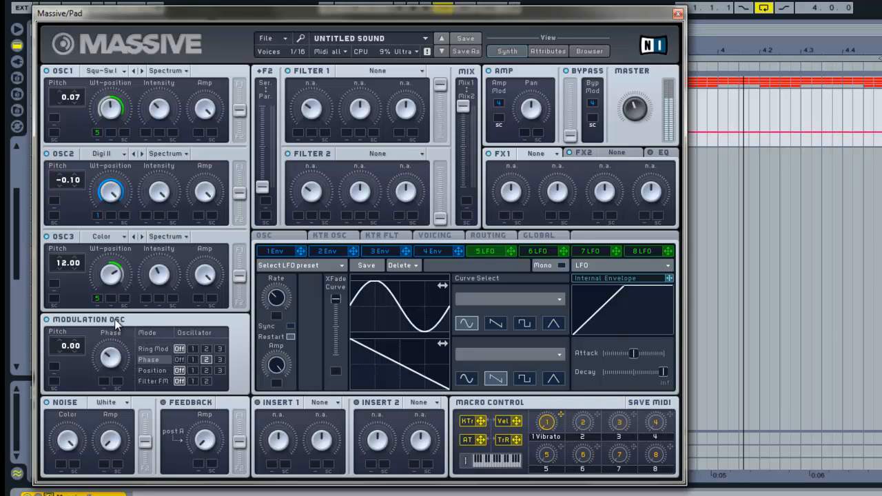
click(219, 359)
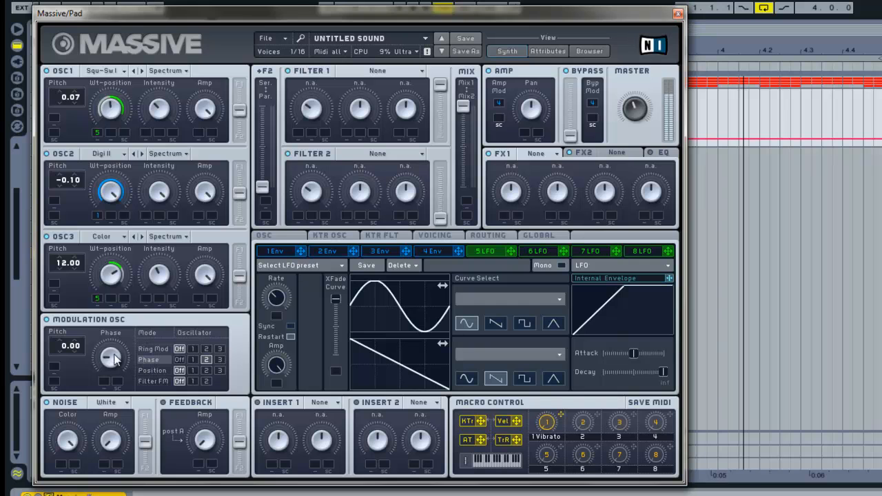
drag(114, 345, 111, 363)
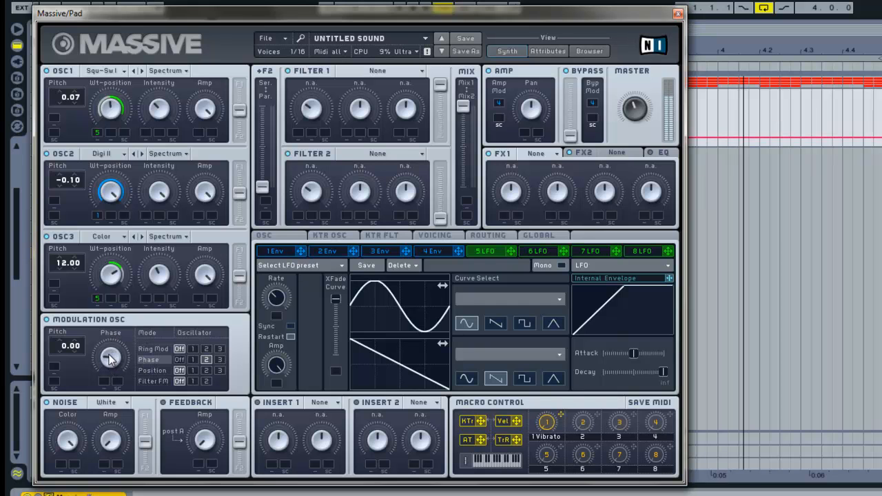
Modulate the modulation oscillator's Phase with a slower LFO 6 crossfaded fully to its sine curve, and set the oscillator's pitch to -0.08.
click(547, 252)
drag(562, 251, 103, 380)
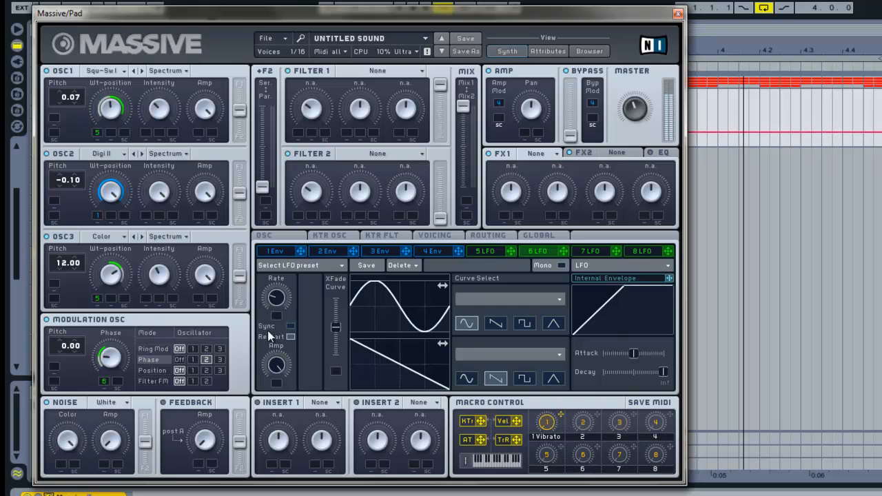
drag(338, 327, 298, 300)
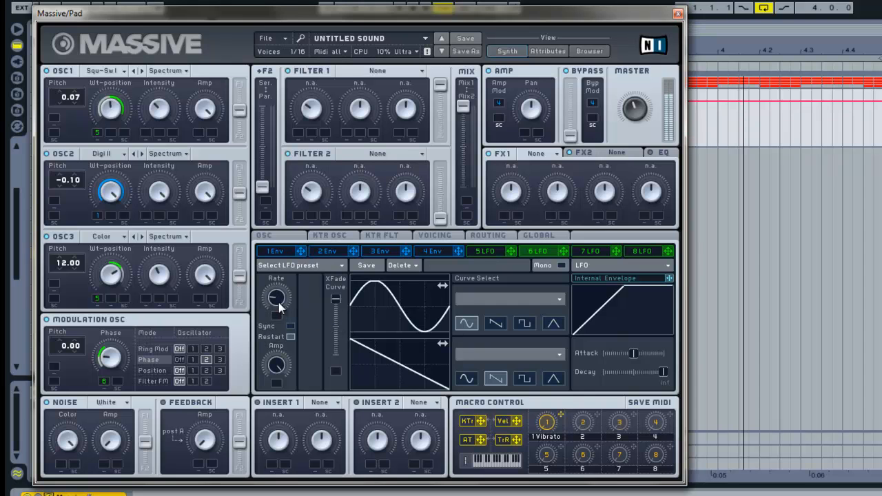
drag(70, 344, 76, 358)
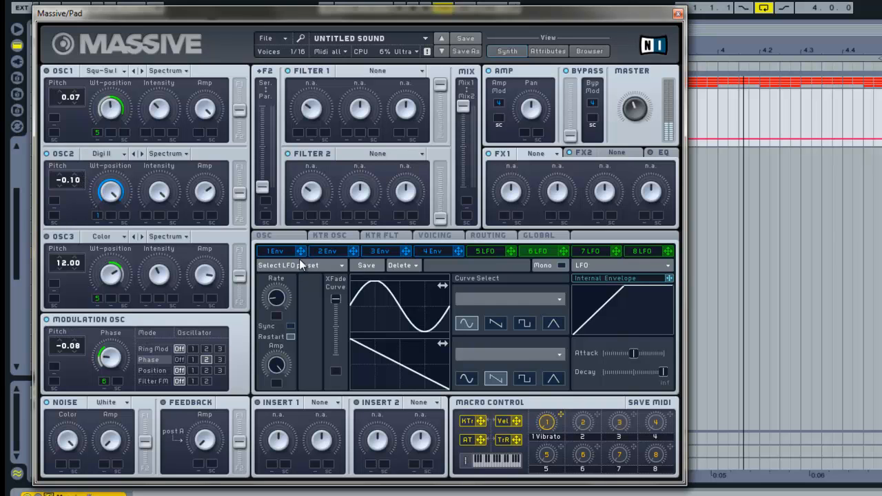
Replace envelope 1 with LFO 6 as oscillator 2's Wt-position modulator and set oscillator 1's pitch to -11.93.
click(278, 252)
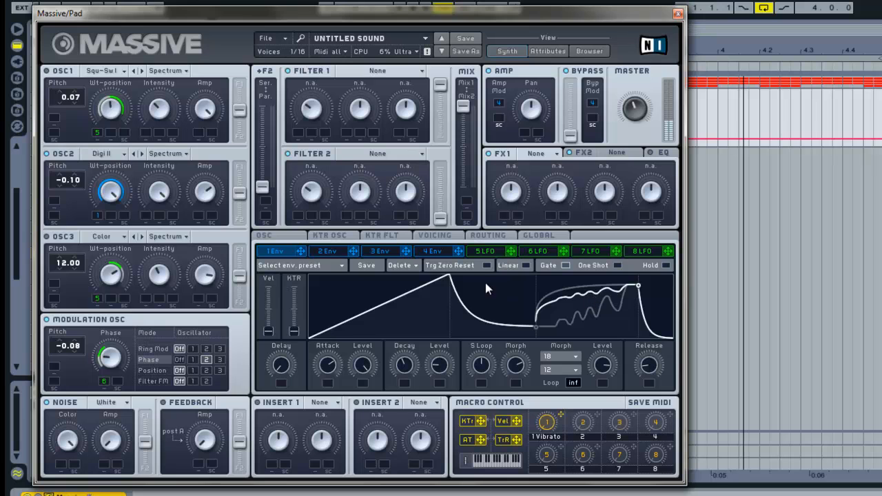
click(548, 252)
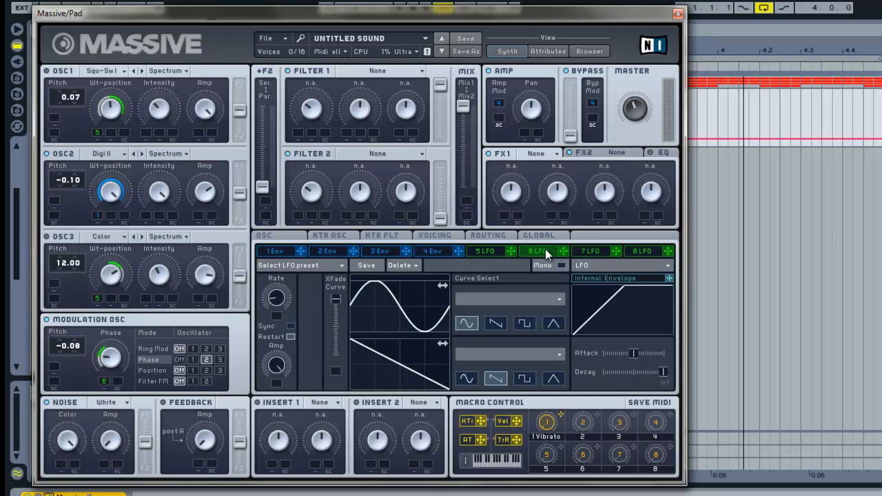
drag(563, 252, 162, 215)
drag(75, 205, 96, 218)
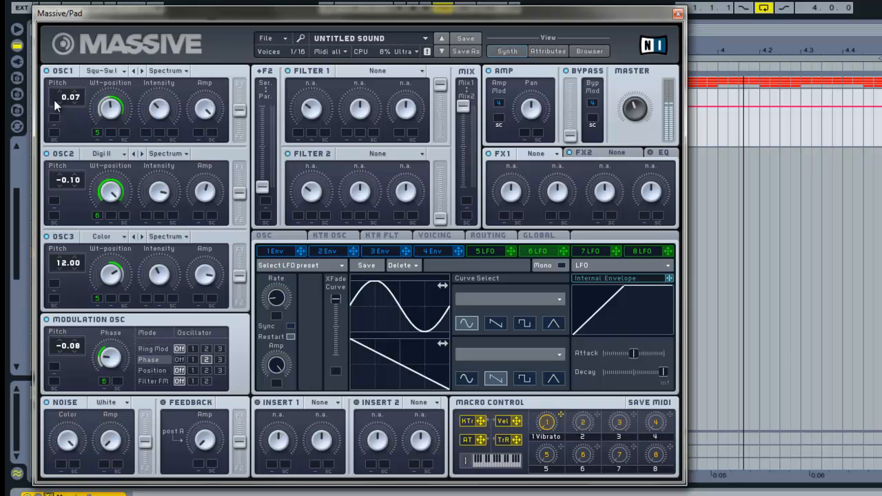
drag(62, 100, 61, 113)
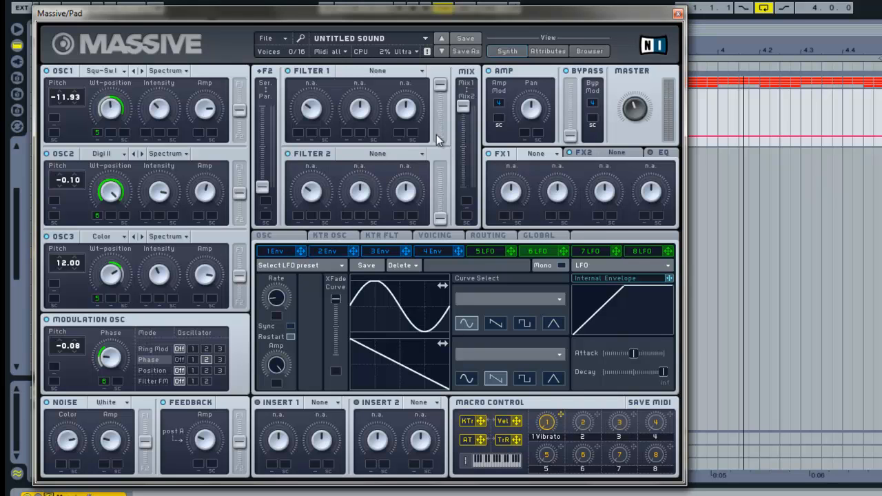
click(482, 252)
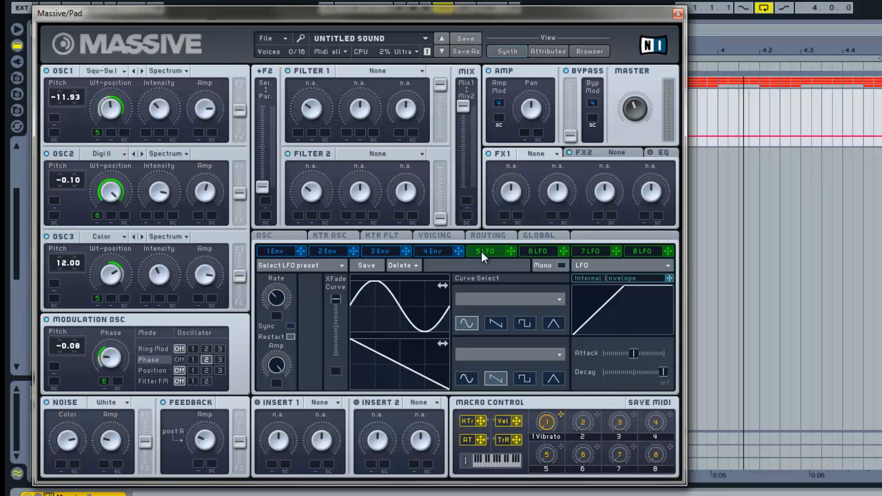
Load Chorus Ensemble as the first master effect and Reverb as the second.
click(542, 153)
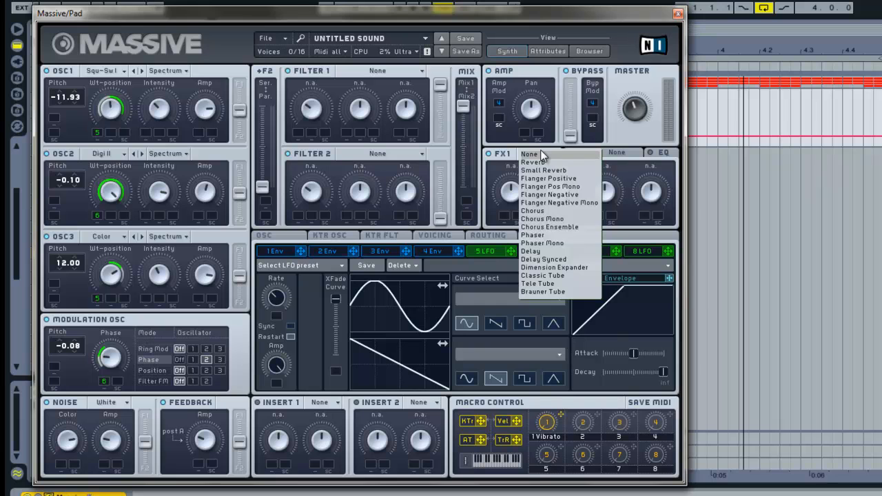
click(549, 227)
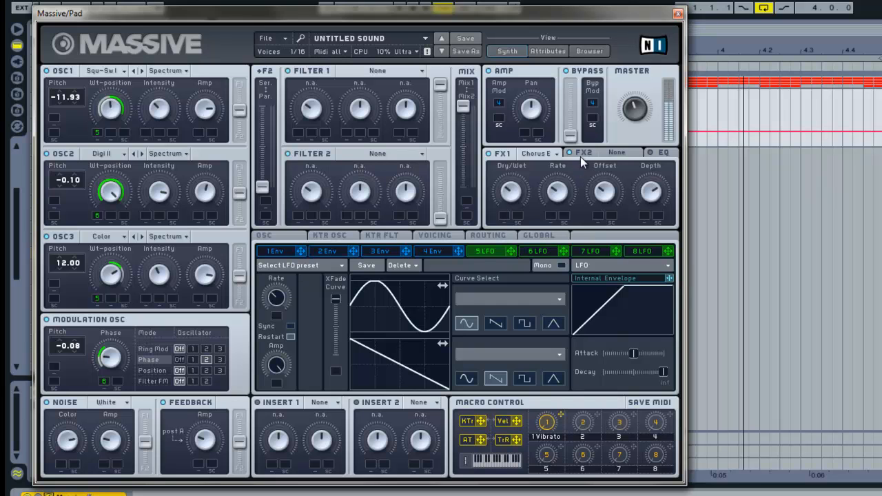
click(599, 155)
click(613, 152)
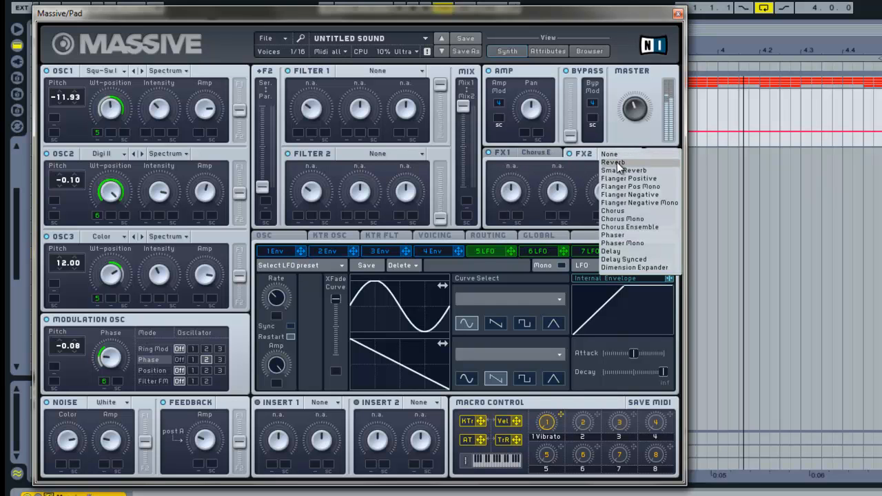
click(617, 161)
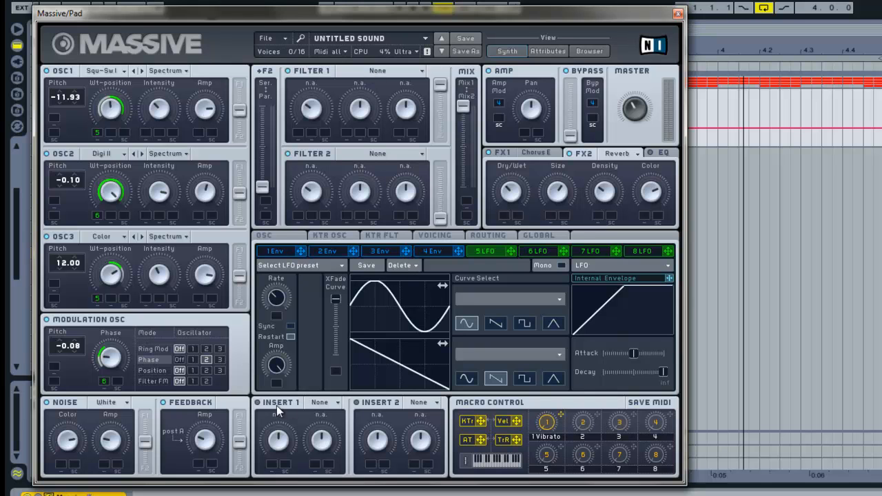
Load Sample & Hold in insert 1 and reduce its Dry/Wet amount.
click(321, 404)
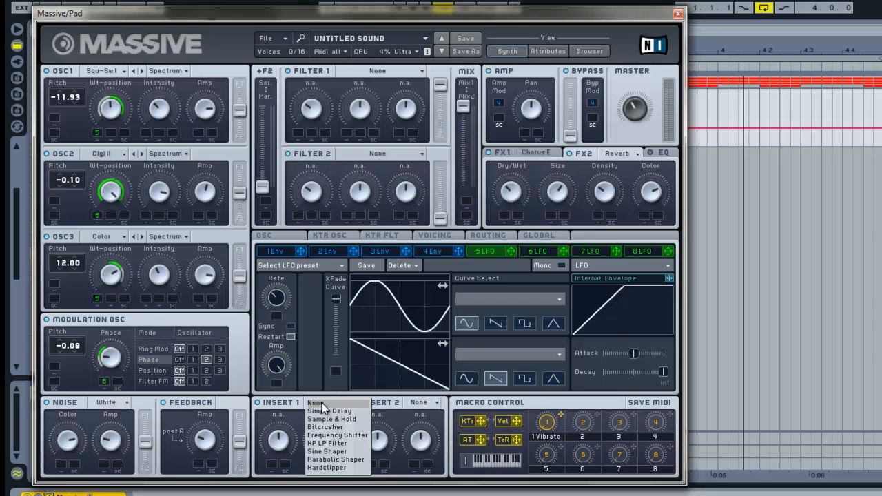
click(324, 419)
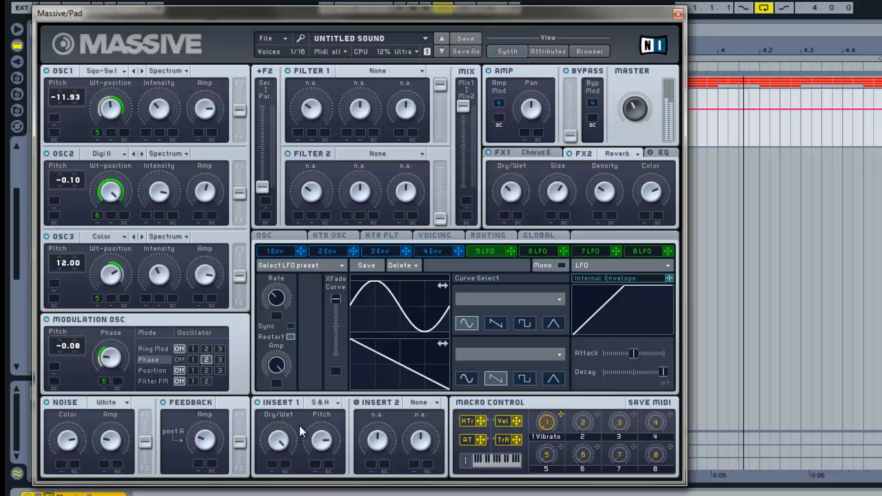
click(260, 404)
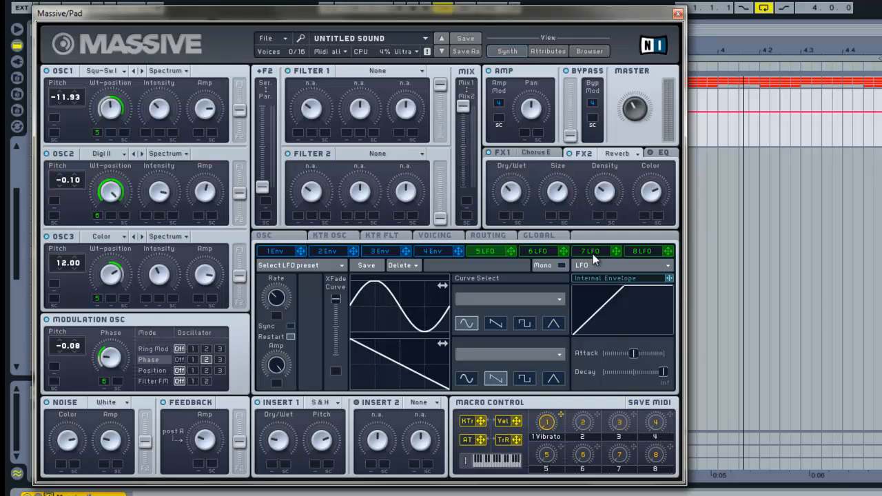
Set filter 1 to the Double Notch type and close the Massive window.
click(377, 71)
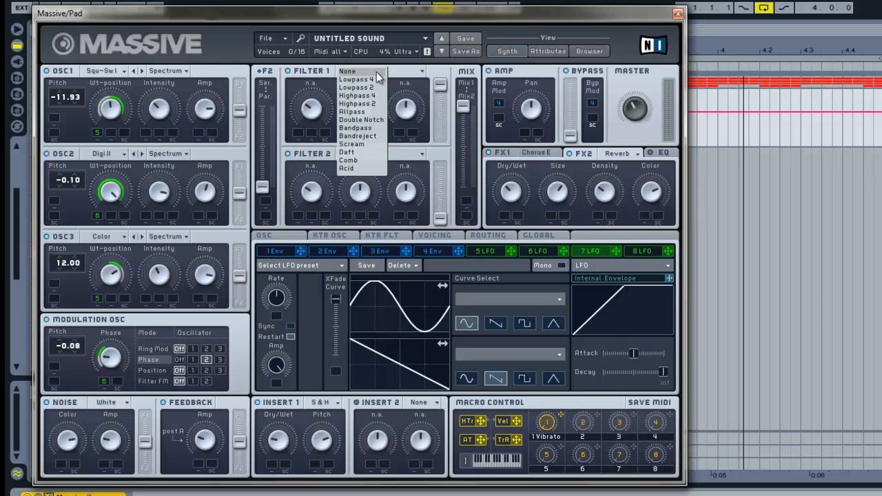
click(358, 119)
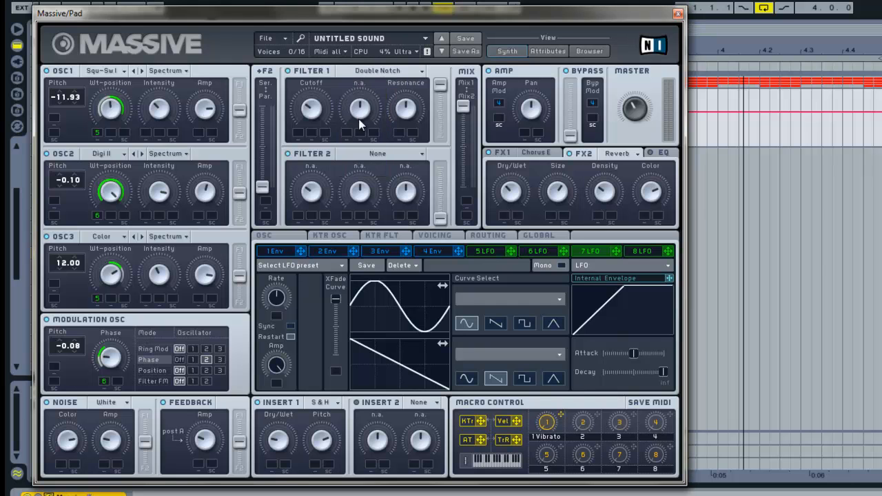
click(678, 13)
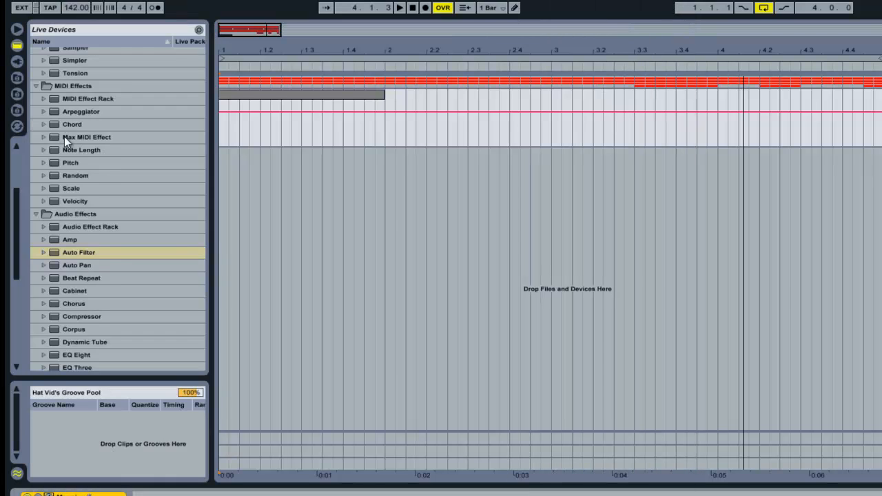
Add an Auto Filter audio effect after Massive on the Pad track.
scroll(64, 137, down, 1)
scroll(64, 136, down, 3)
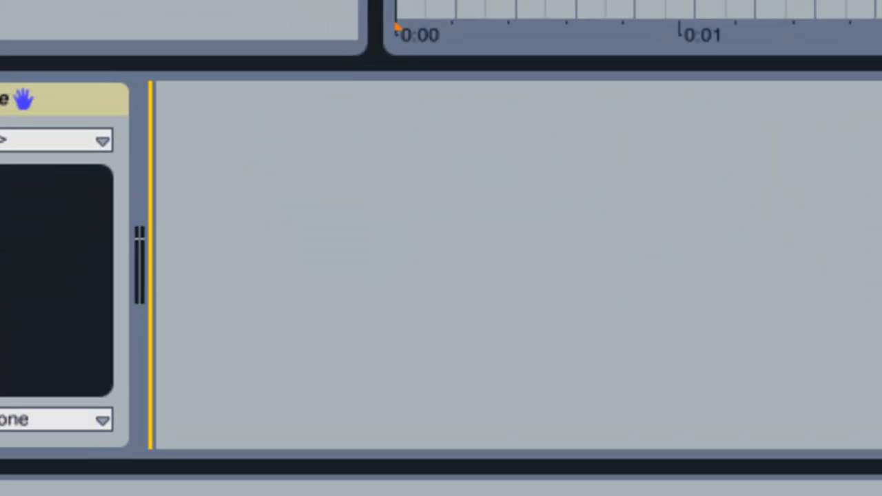
drag(772, 154, 744, 221)
Switch the Auto Filter to its notch type with a 230 Hz frequency and a Q of 1.40.
click(451, 304)
drag(531, 311, 531, 316)
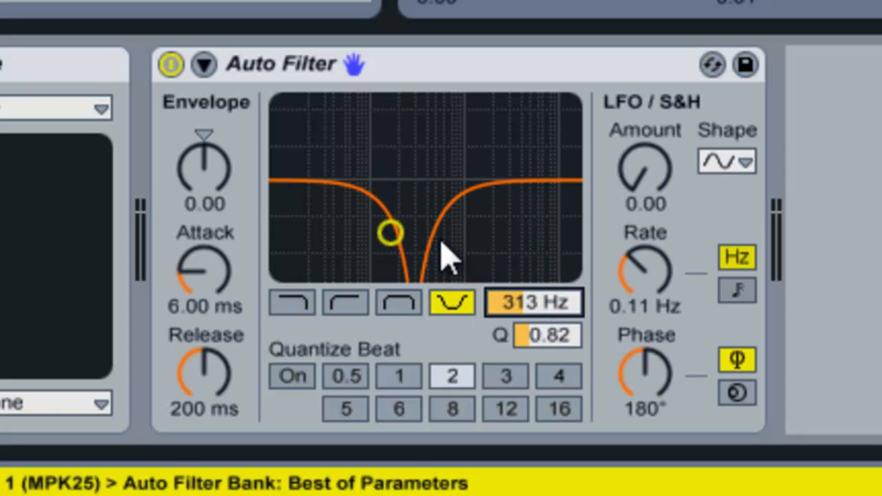
drag(577, 357, 576, 358)
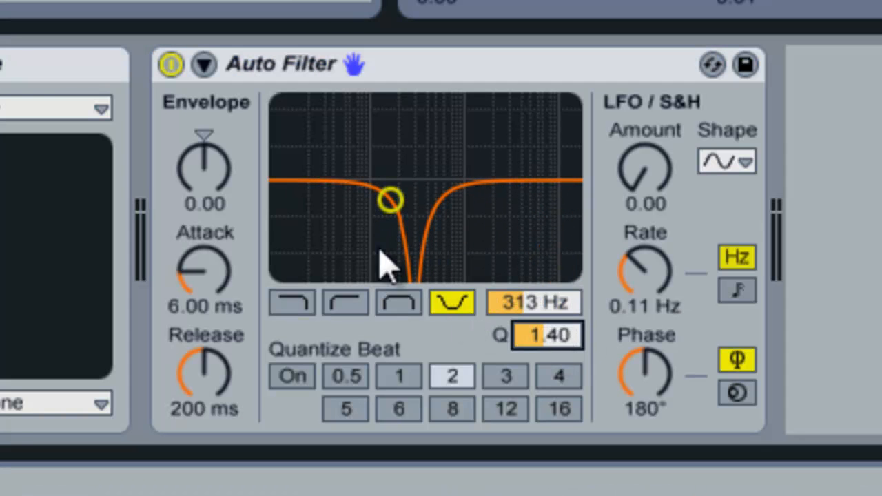
drag(551, 311, 552, 317)
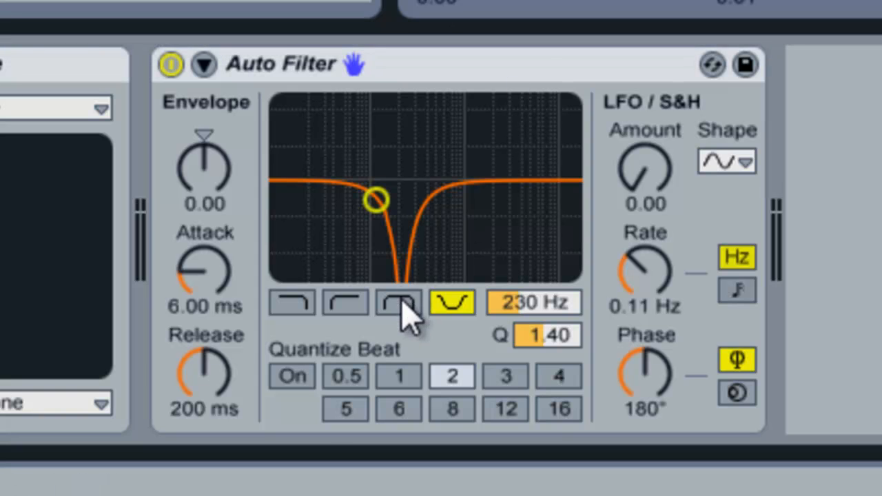
Switch the Auto Filter to its band-pass type at about 292 Hz with a Q of 0.94.
click(399, 303)
drag(376, 205, 388, 251)
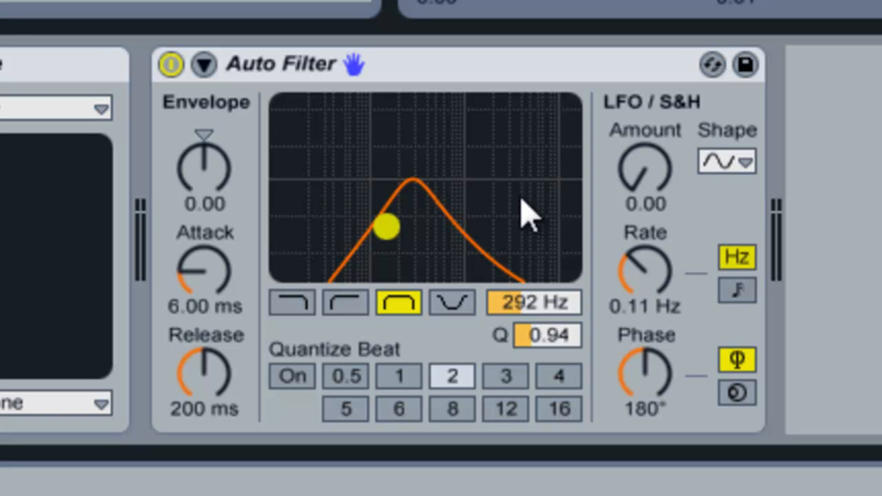
click(249, 68)
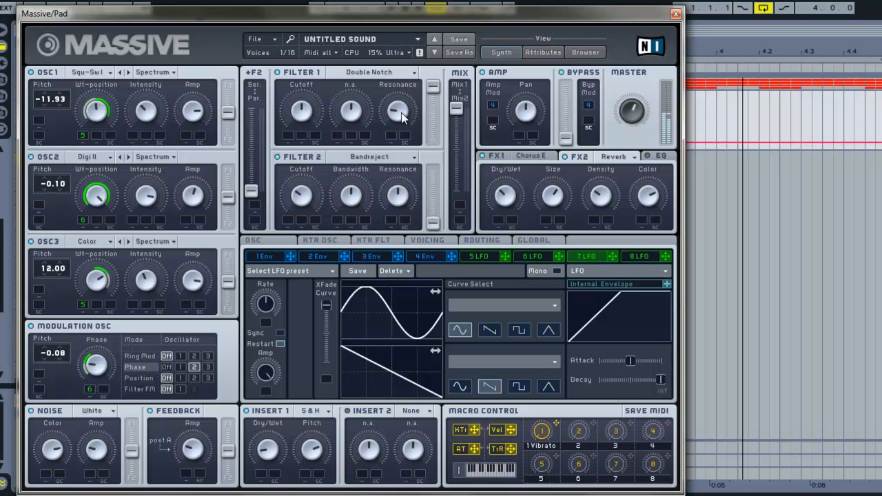
Assign LFO 7 to filter 1's cutoff, slow the LFO's rate and leave its tempo sync off.
drag(612, 256, 288, 135)
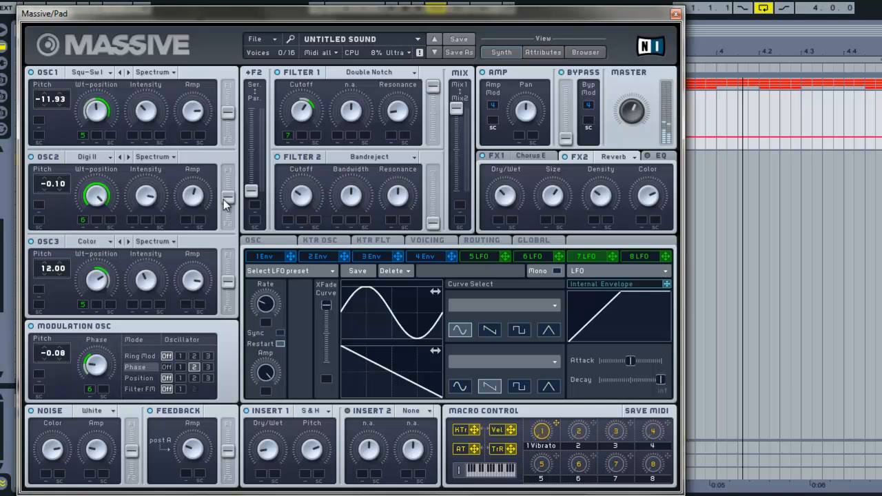
click(281, 334)
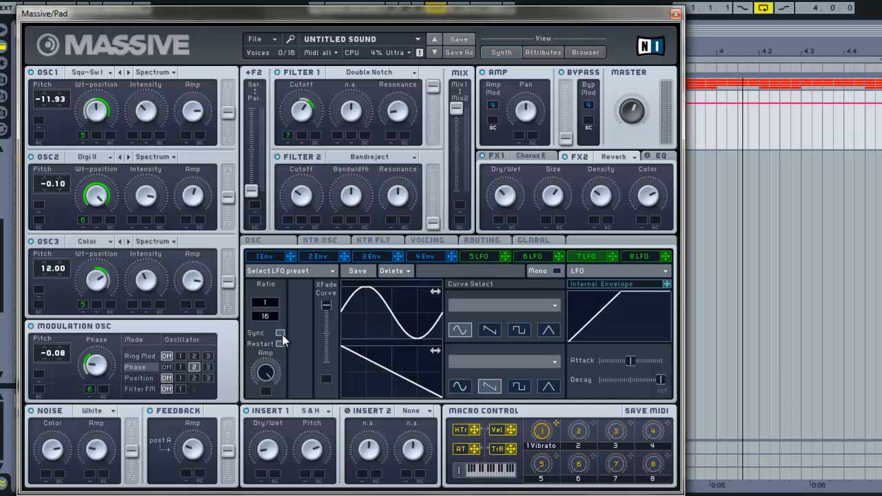
click(280, 333)
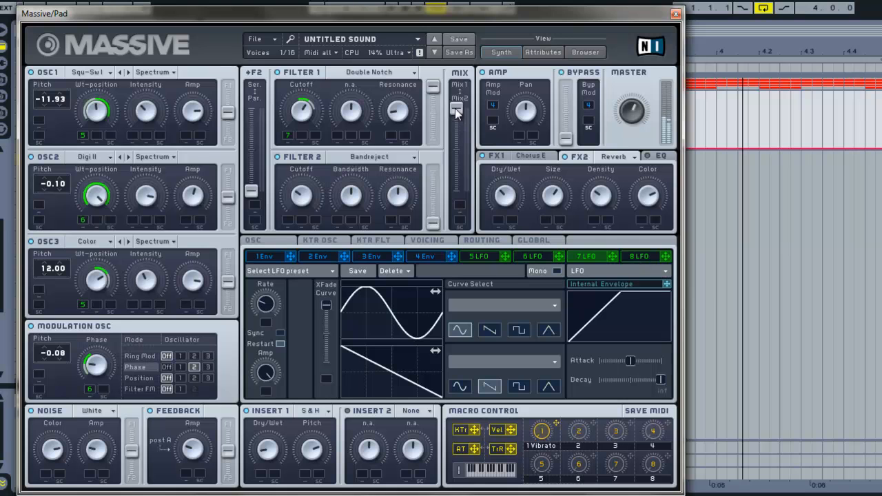
Shift the filter mix fully to Mix2, raise filter 2's output to maximum and adjust its cutoff and bandwidth.
drag(455, 109, 451, 235)
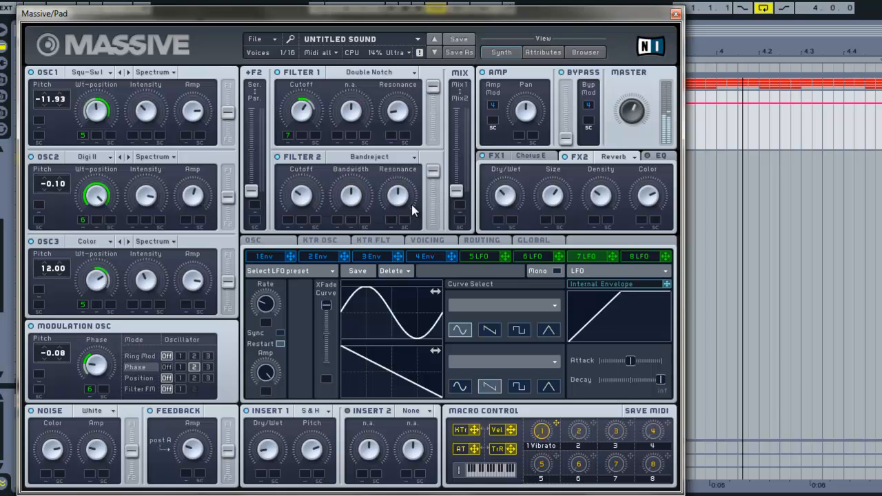
mouse_move(314, 201)
mouse_down()
mouse_move(303, 186)
mouse_move(303, 195)
mouse_move(306, 174)
mouse_move(306, 201)
mouse_up()
drag(346, 199, 340, 254)
mouse_move(308, 201)
mouse_down()
mouse_move(314, 186)
mouse_move(313, 201)
mouse_move(301, 191)
mouse_move(303, 200)
mouse_up()
Modulate filter 2's cutoff with LFO 8 and slow that LFO's rate.
drag(666, 257, 286, 211)
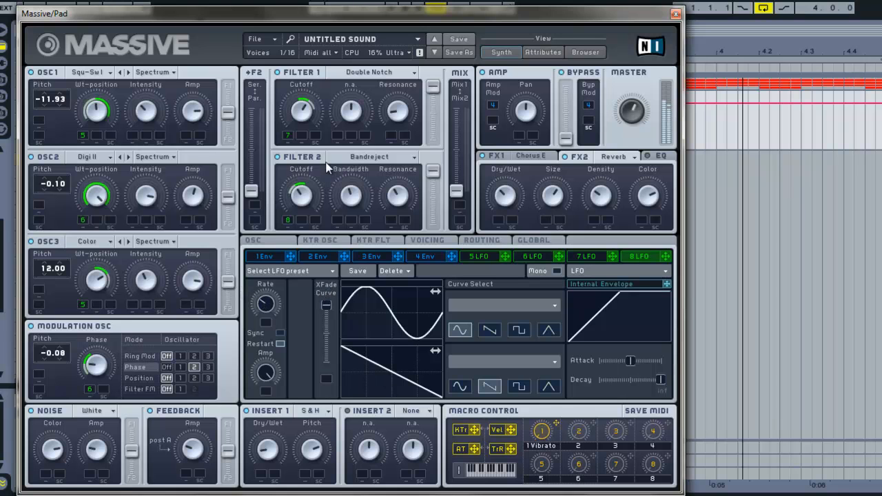
click(639, 257)
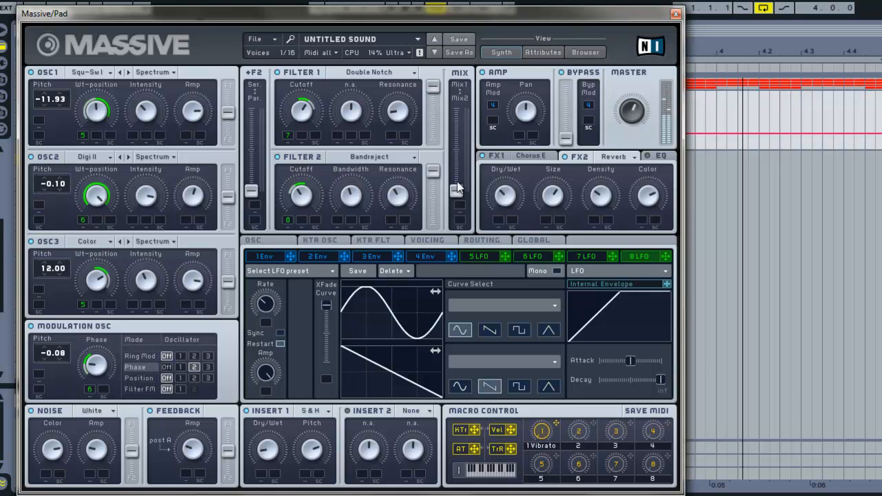
Balance the filter mix about halfway between Mix1 and Mix2 and open the settings of envelope 4.
mouse_move(458, 173)
mouse_down()
mouse_move(461, 95)
mouse_move(458, 161)
mouse_up()
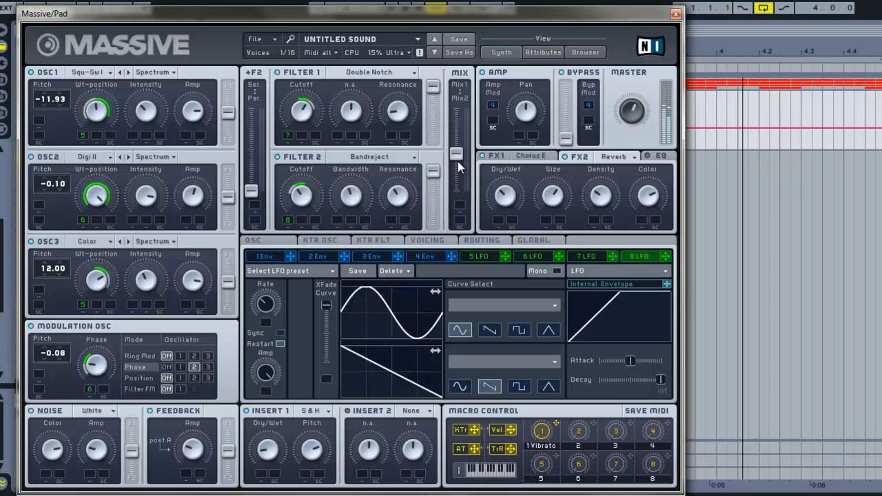
click(628, 117)
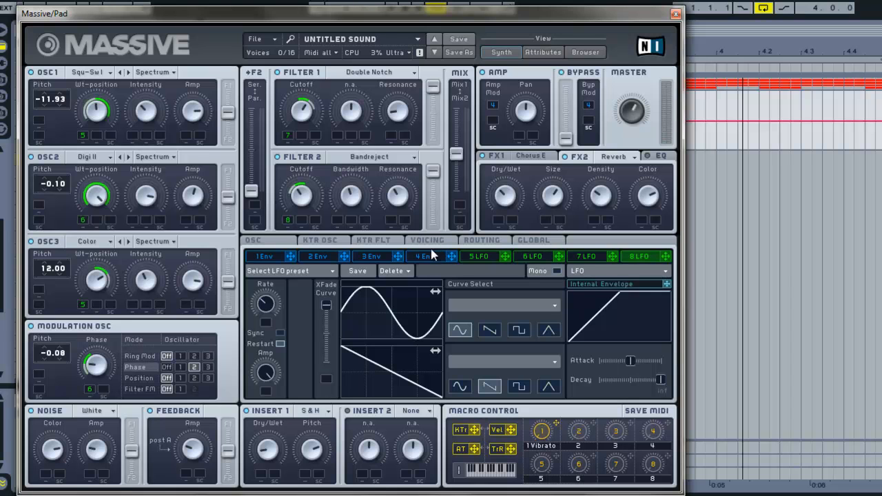
click(431, 255)
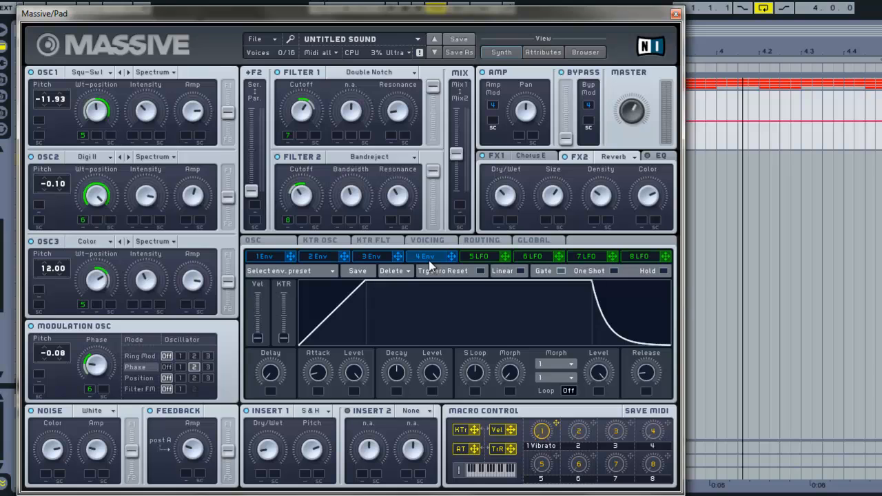